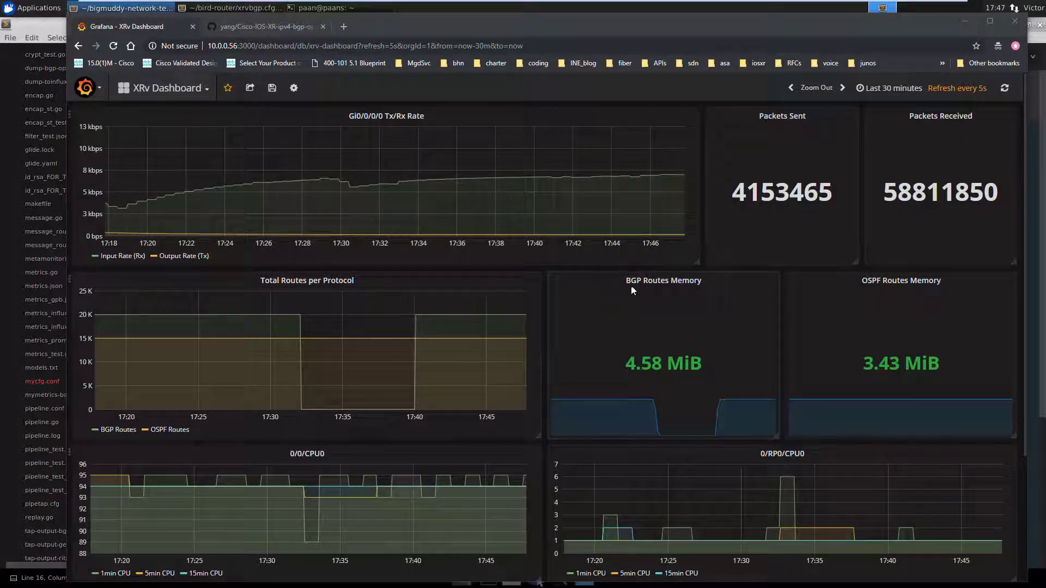
Scroll the XRv Dashboard down to reveal the Syslog panel's BGP neighbor and commit messages
scroll(654, 288, "down", 3)
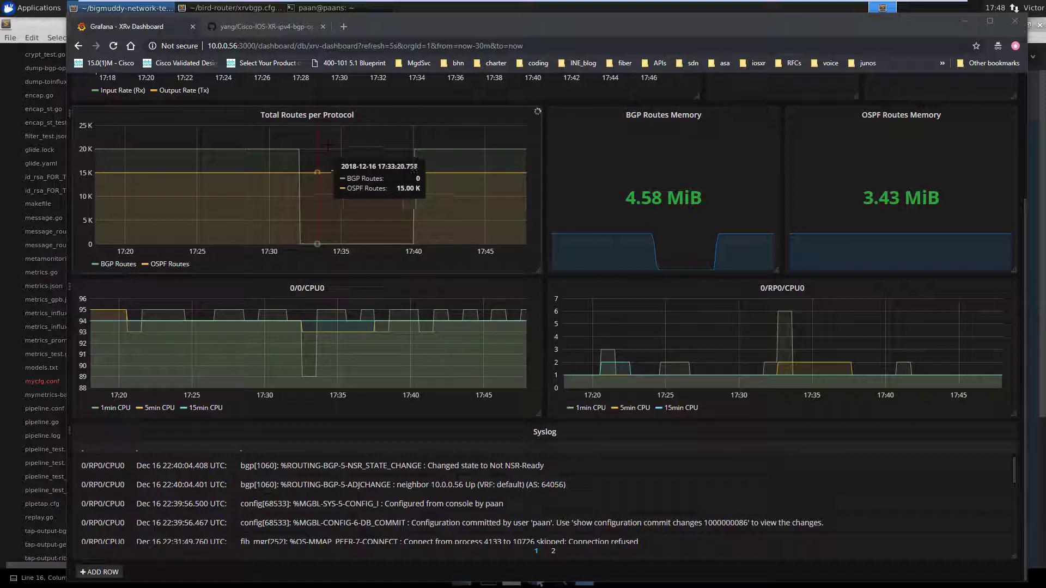
In mycfg.conf, highlight the fromRouters input on port 5432 and the toInflux output to metrics.json
left_click(44, 284)
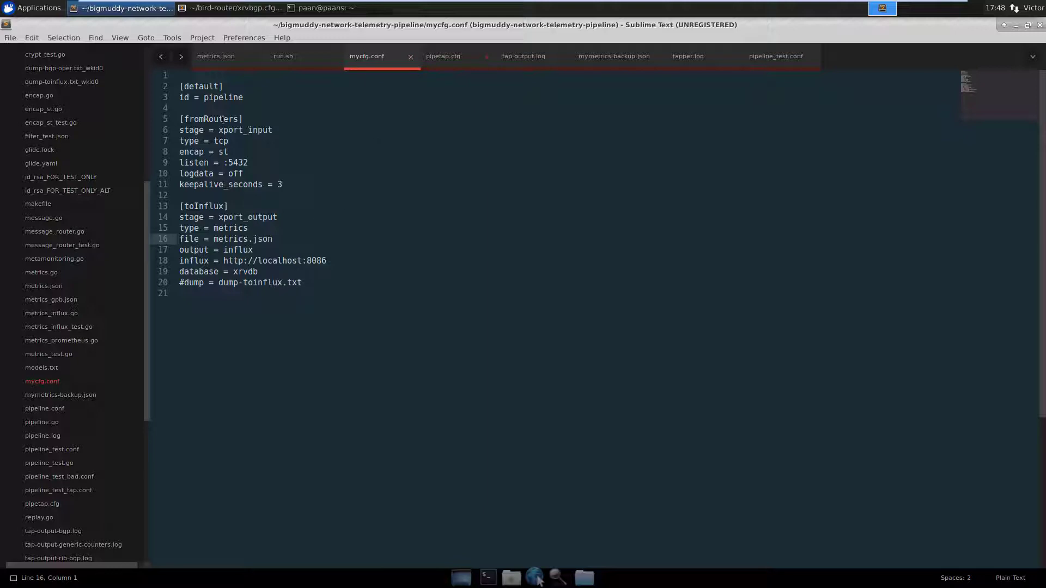
left_click_drag(182, 119, 229, 142)
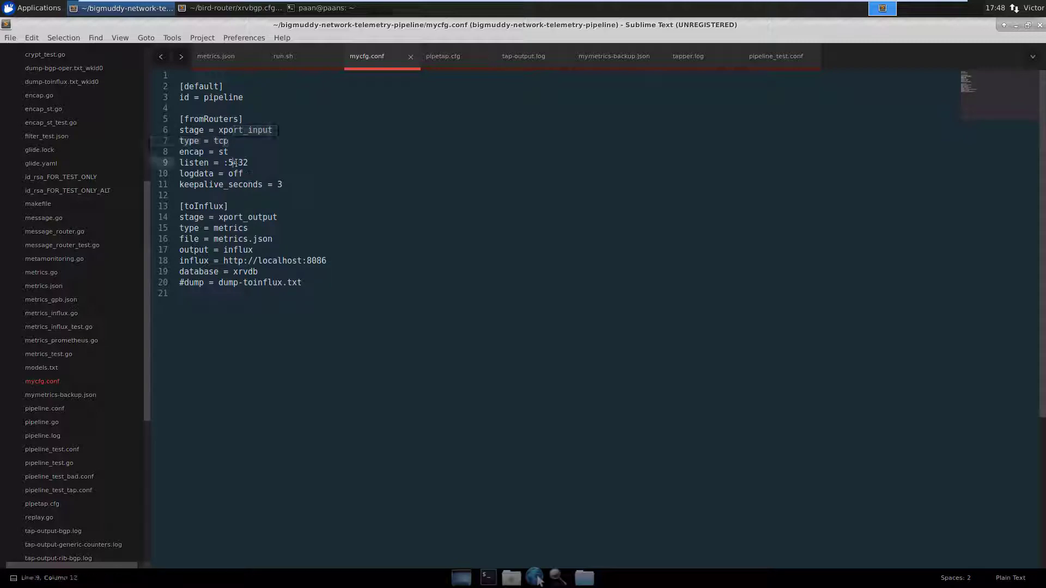
double_click(239, 162)
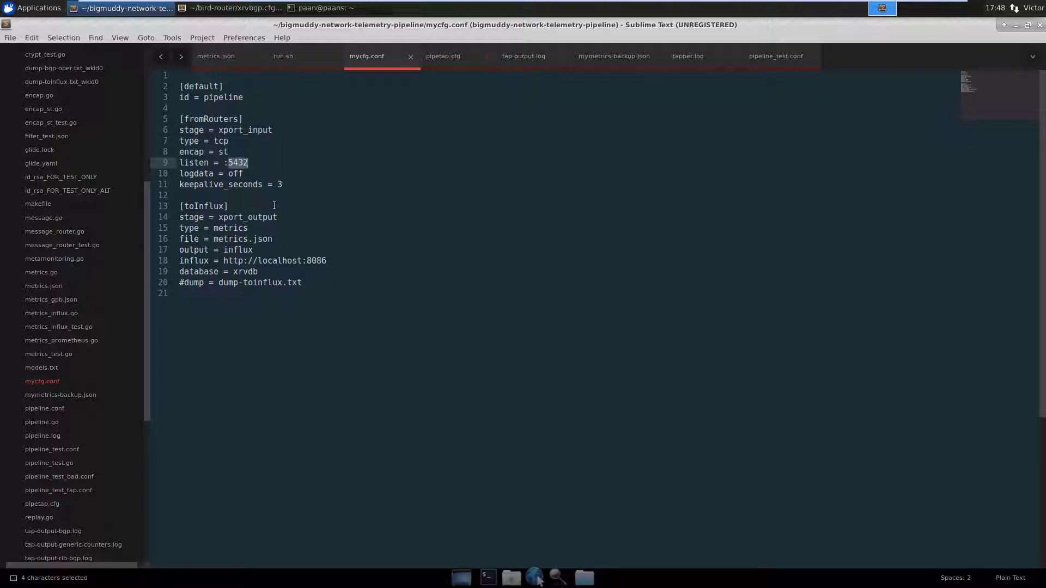
left_click_drag(186, 207, 233, 204)
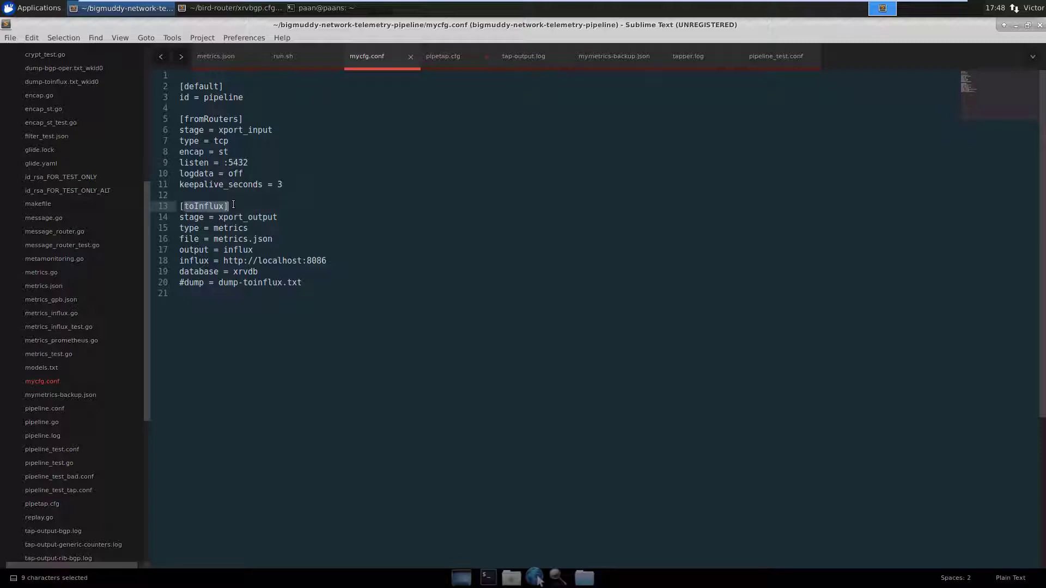
double_click(247, 249)
left_click_drag(272, 239, 175, 241)
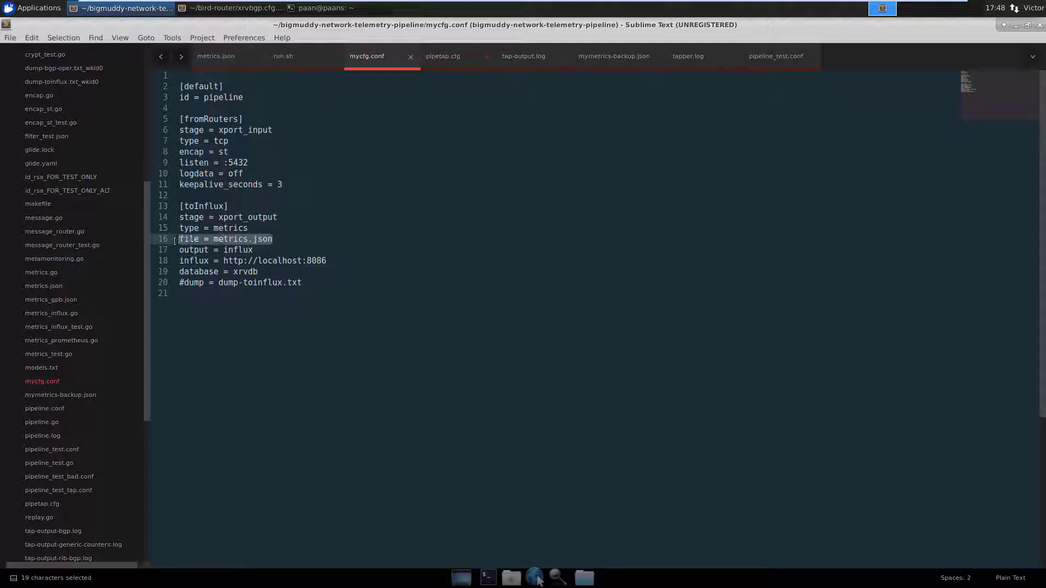
left_click_drag(273, 240, 178, 240)
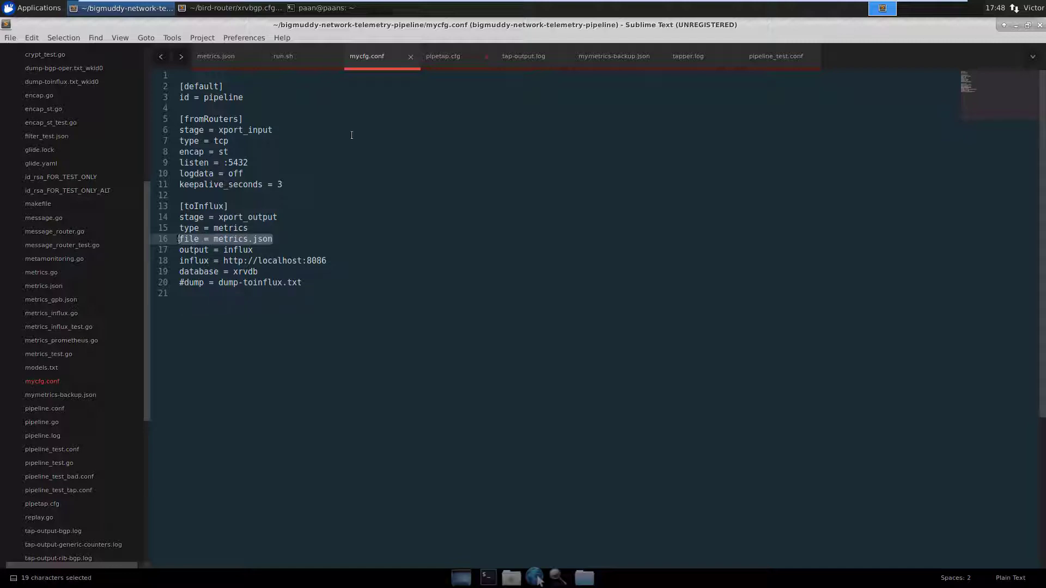
Switch to pipetap.cfg and highlight its fromRouters input settings and listening port 5433
left_click(446, 60)
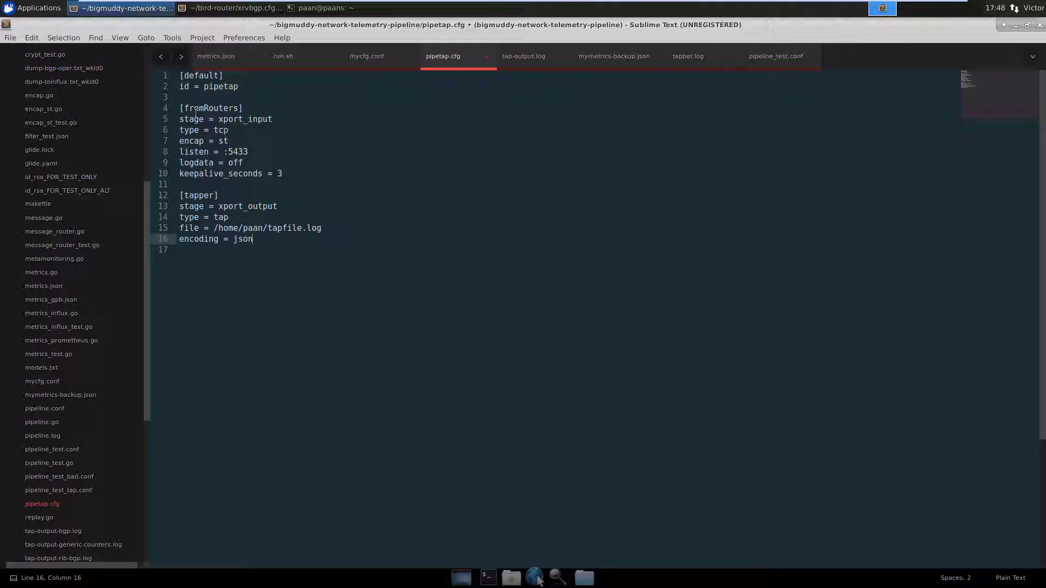
left_click_drag(181, 108, 280, 123)
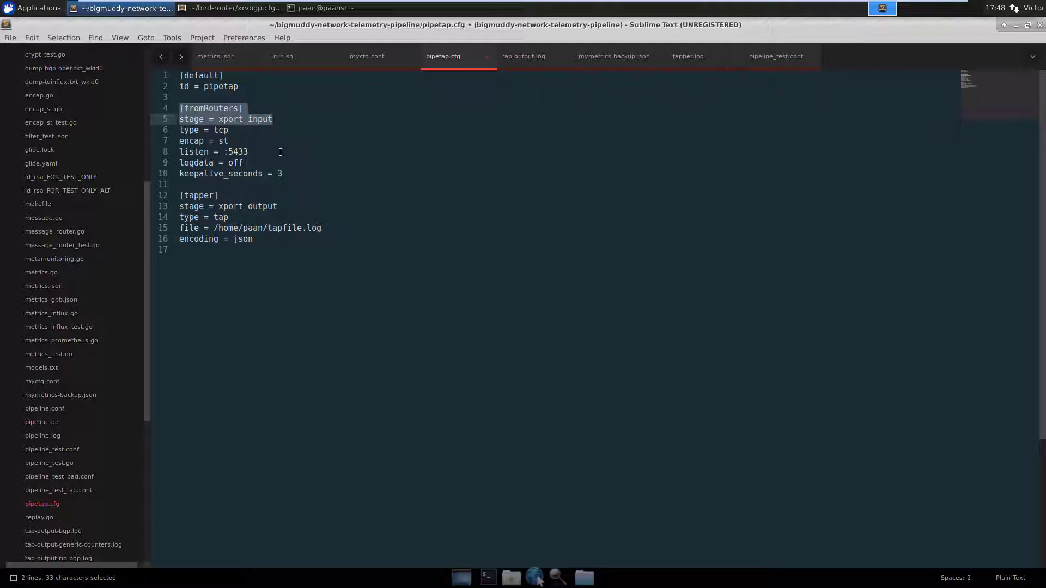
left_click_drag(282, 175, 182, 117)
double_click(235, 152)
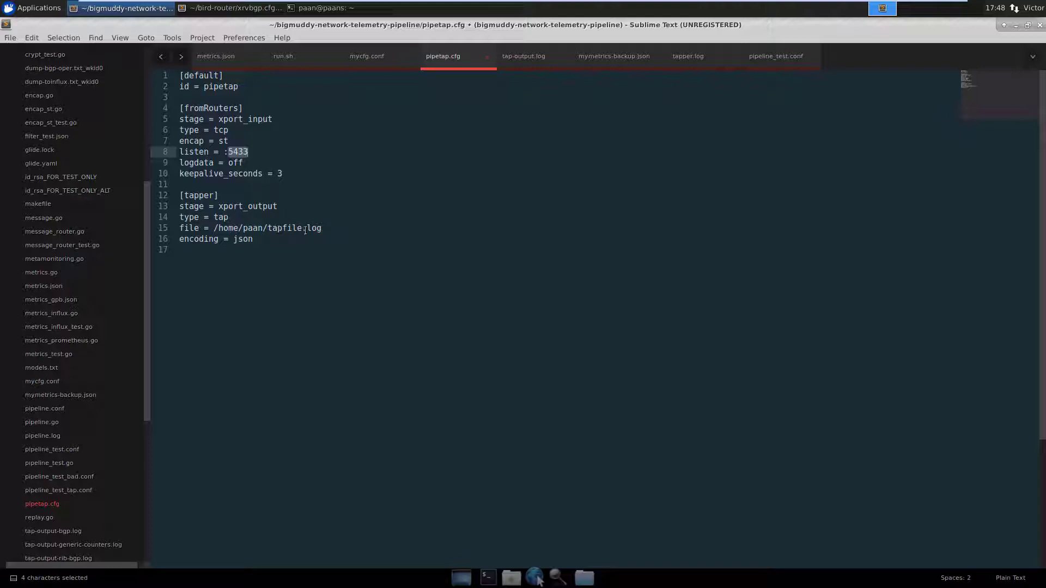
Highlight the tapper output section and its tapfile.log file name
left_click_drag(330, 229, 268, 229)
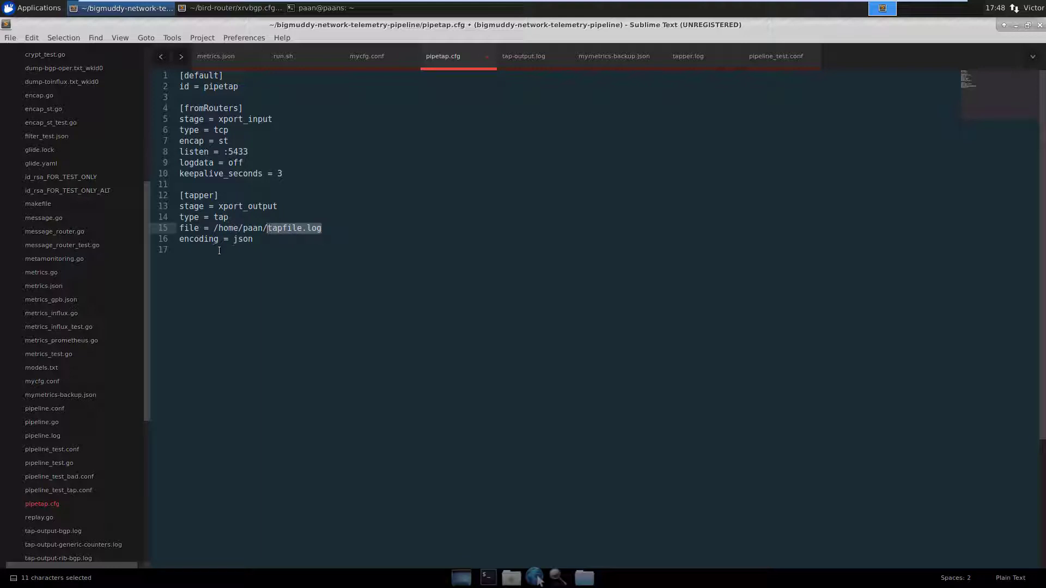
left_click(243, 240)
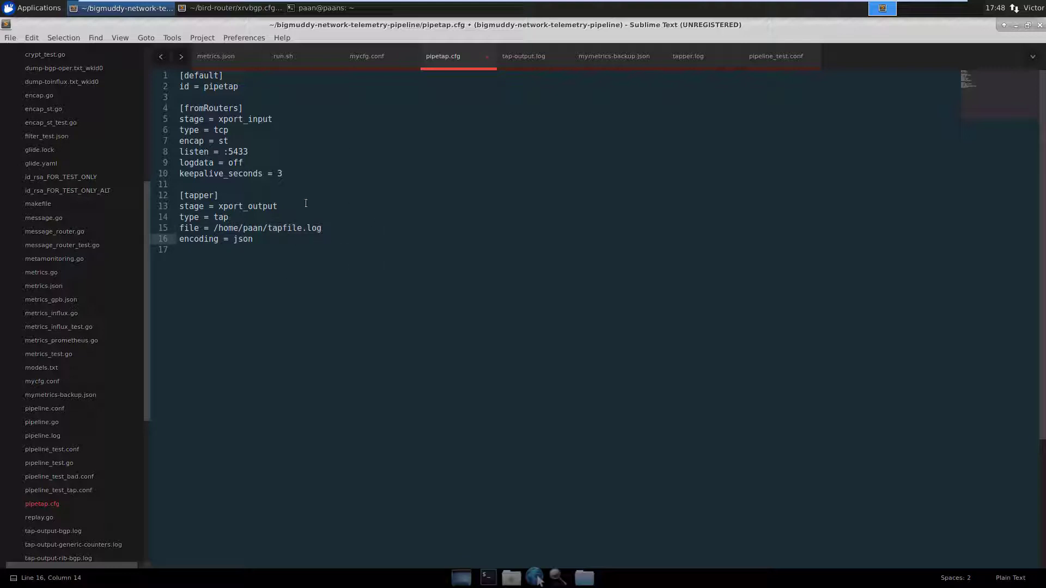
left_click_drag(268, 245, 171, 196)
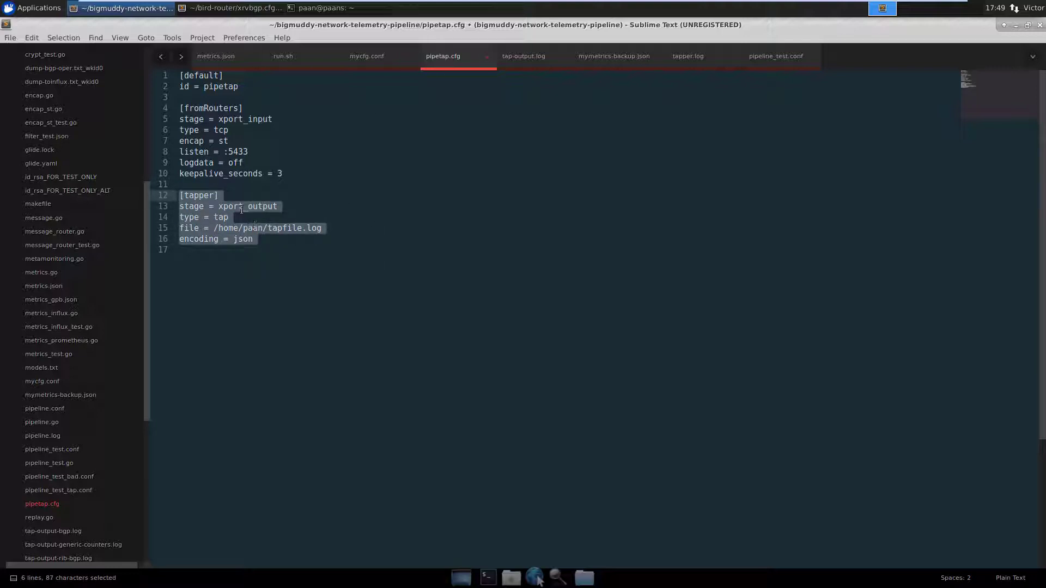
Re-highlight the fromRouters input settings (lines 5–10) and the tapper section (lines 12–16)
left_click_drag(304, 180, 178, 108)
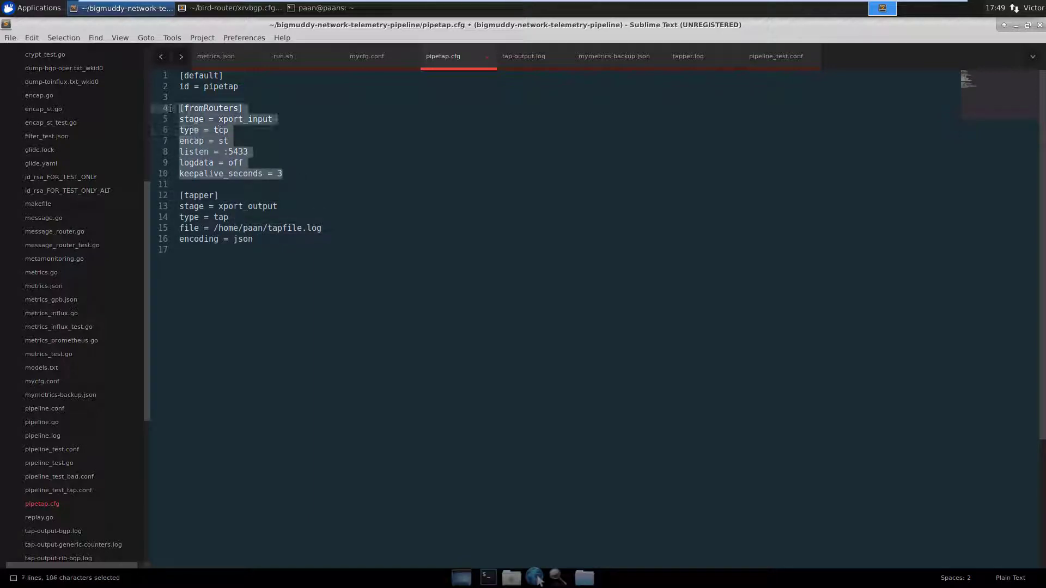
left_click(283, 131)
left_click_drag(285, 174, 179, 107)
left_click(251, 164)
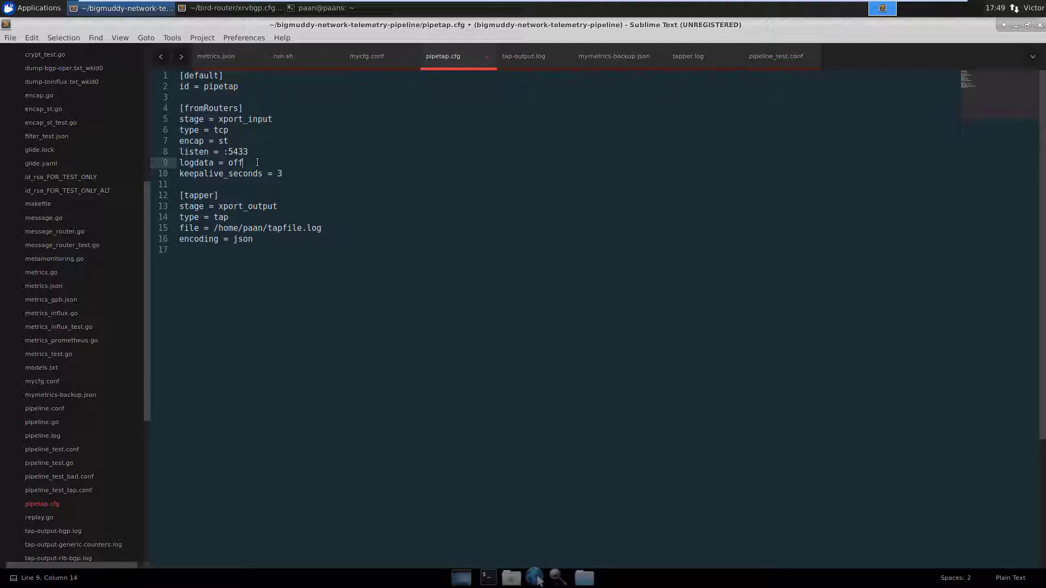
left_click_drag(186, 106, 258, 121)
left_click_drag(283, 174, 180, 118)
left_click(252, 141)
left_click_drag(262, 241, 180, 195)
left_click(234, 217)
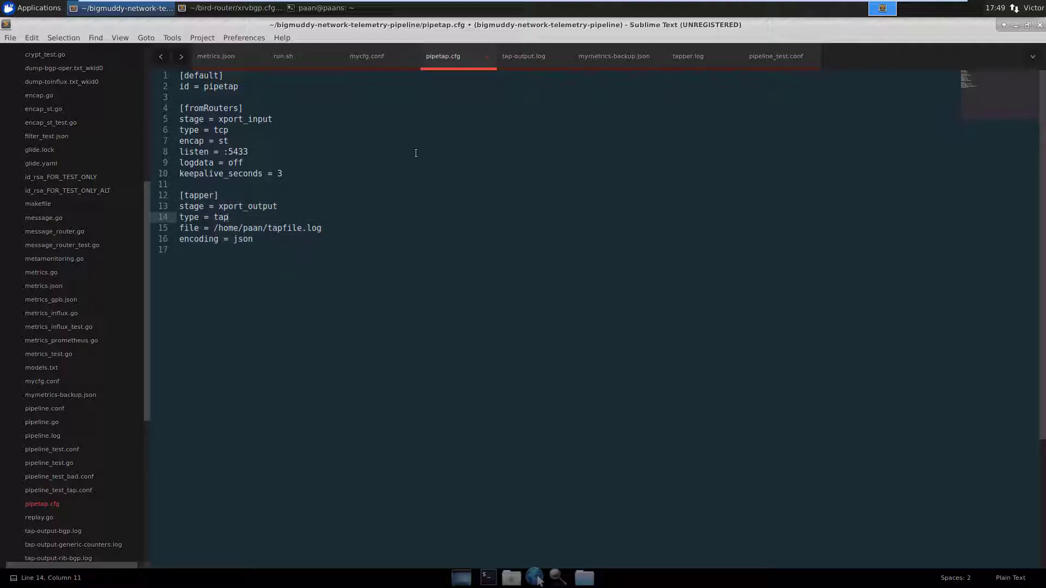
In the terminal, review the running pipeline's config-loading output for mycfg.conf
key("alt+Tab")
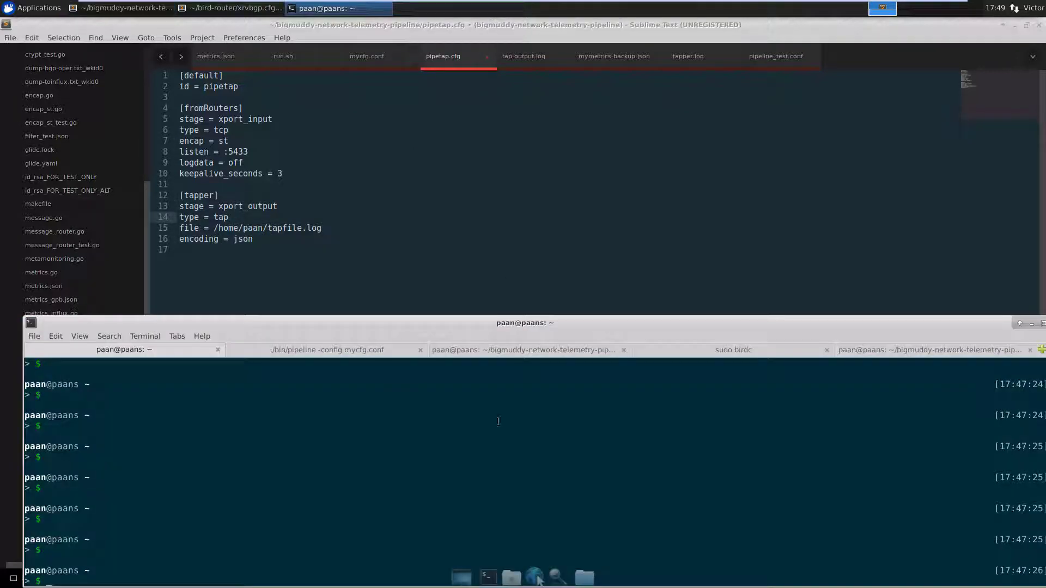
key("ctrl+Page_Down")
key("ctrl+Page_Down")
type("./bin/pipeline")
key("ctrl+Page_Up")
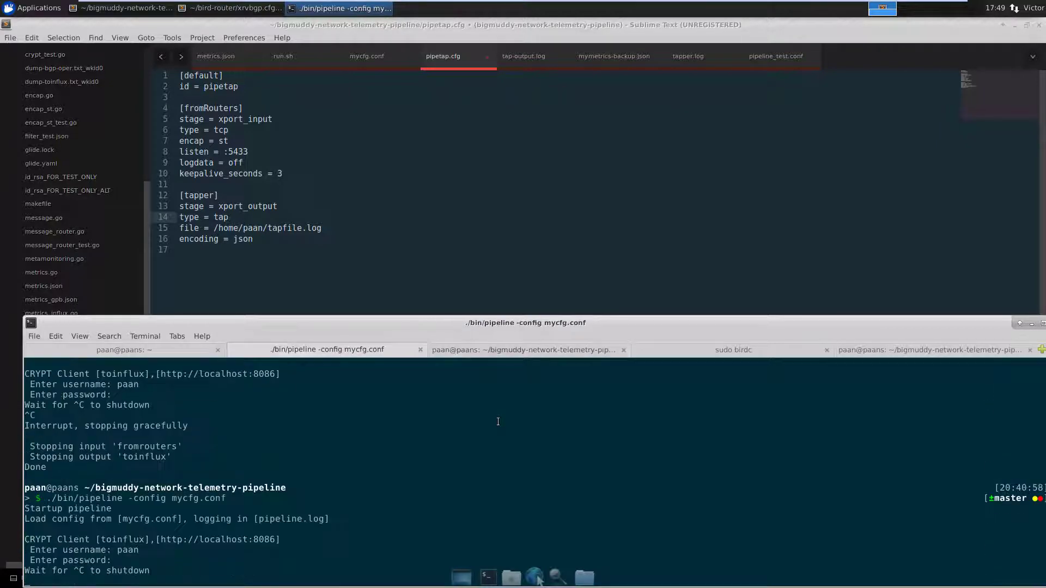
left_click_drag(176, 572, 112, 517)
left_click(223, 498)
left_click_drag(174, 500, 225, 498)
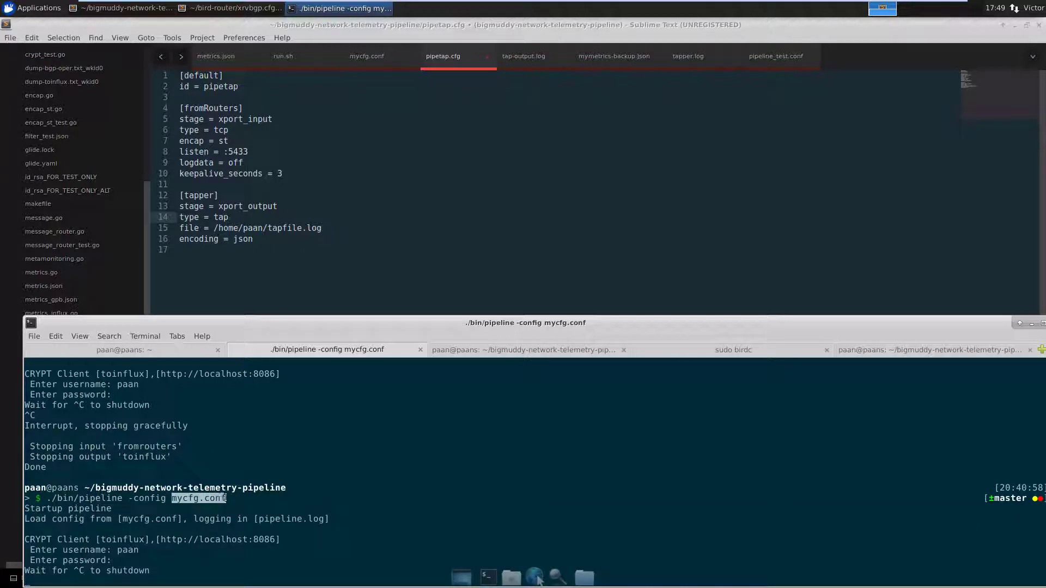
Start a second pipeline with ./bin/pipeline -config pipetap.cfg in the idle project tab
left_click(534, 351)
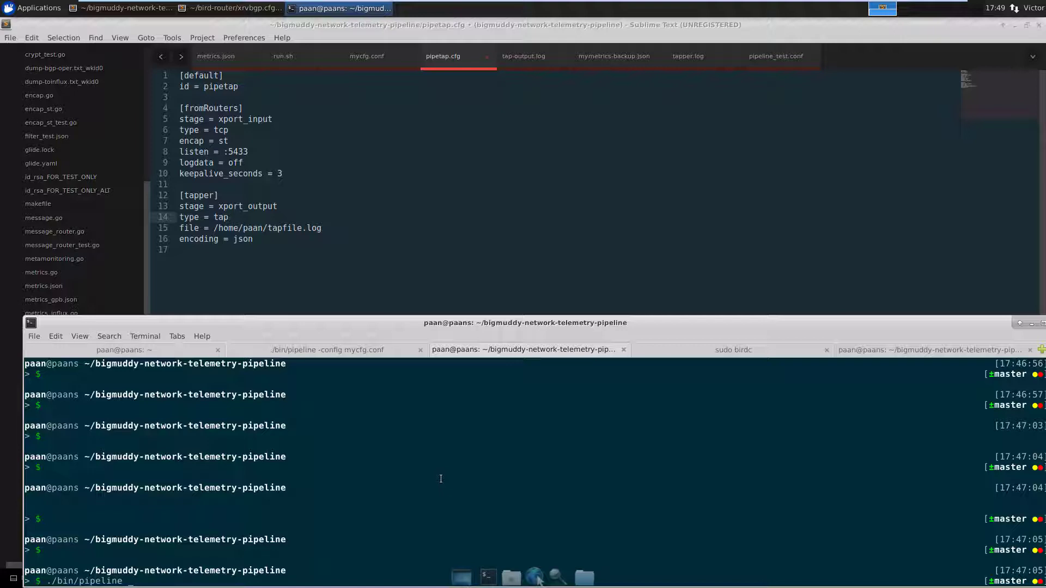
type("./bin/pipeline -config pipetap.cfg")
key("Return")
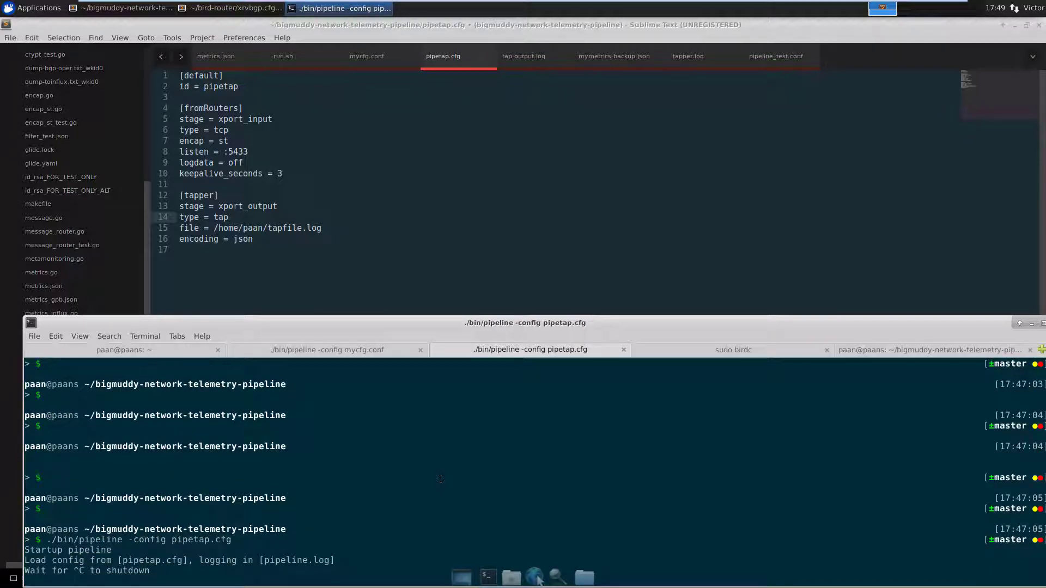
key("alt+1")
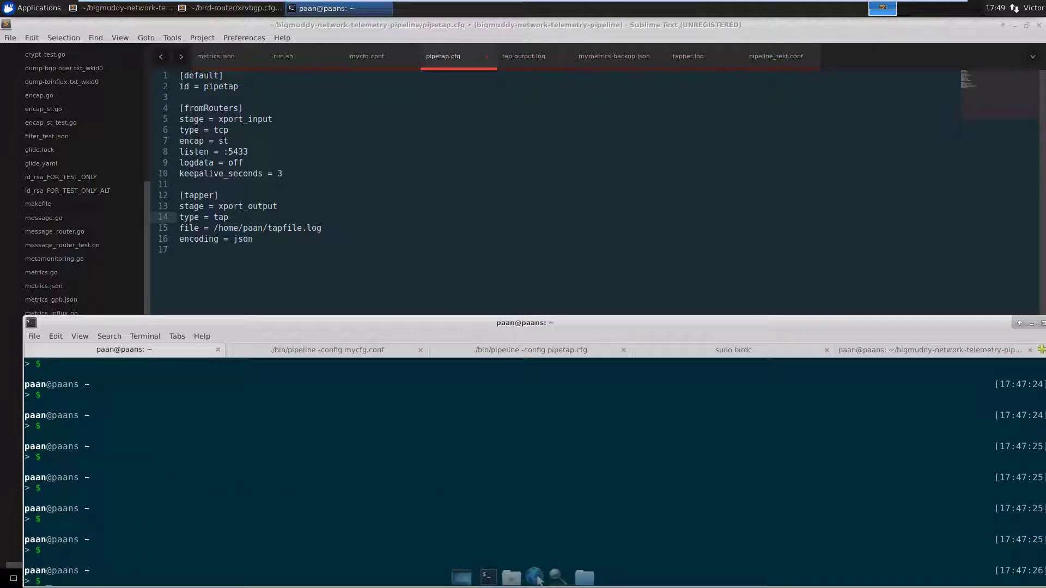
Run 'show run telemetry model-driven' and highlight the PIPELINE-TAP and PIPELINE-DGROUP destination groups
key("alt+Tab")
type("show run tele")
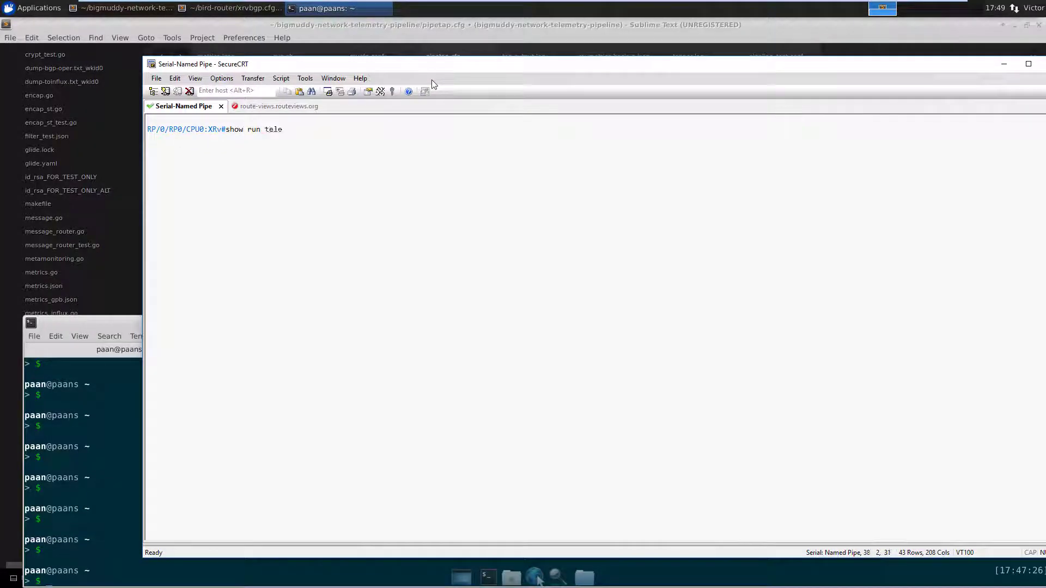
type("metry model-driven")
key("Return")
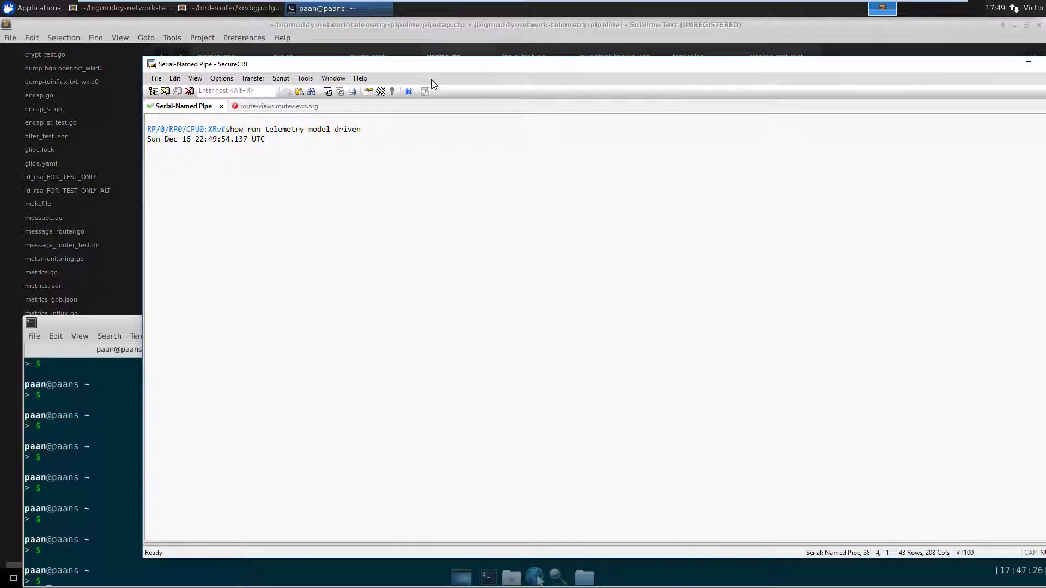
key("space")
key("Return")
key("Return")
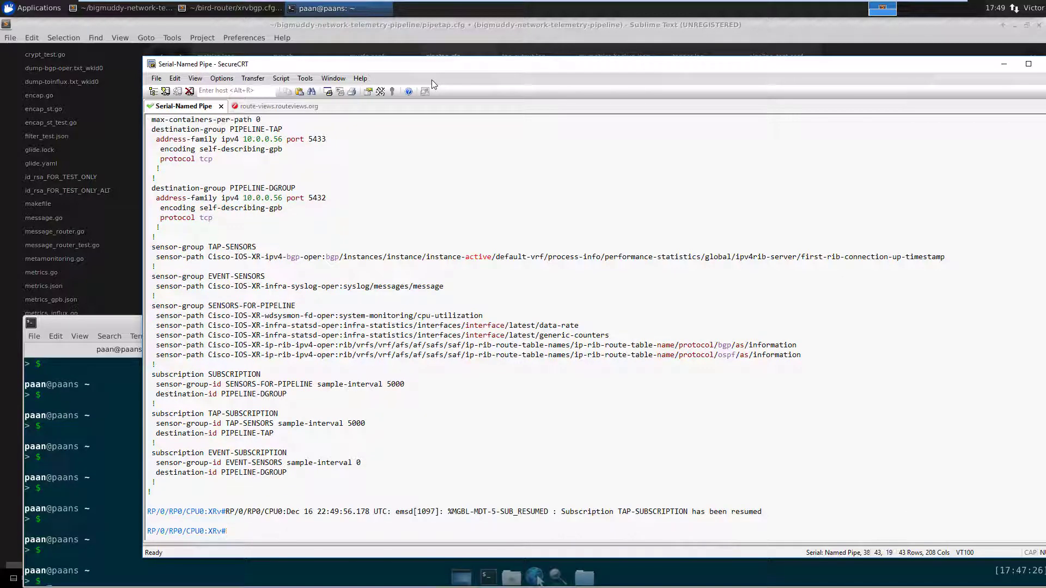
scroll(251, 316, "up", 2)
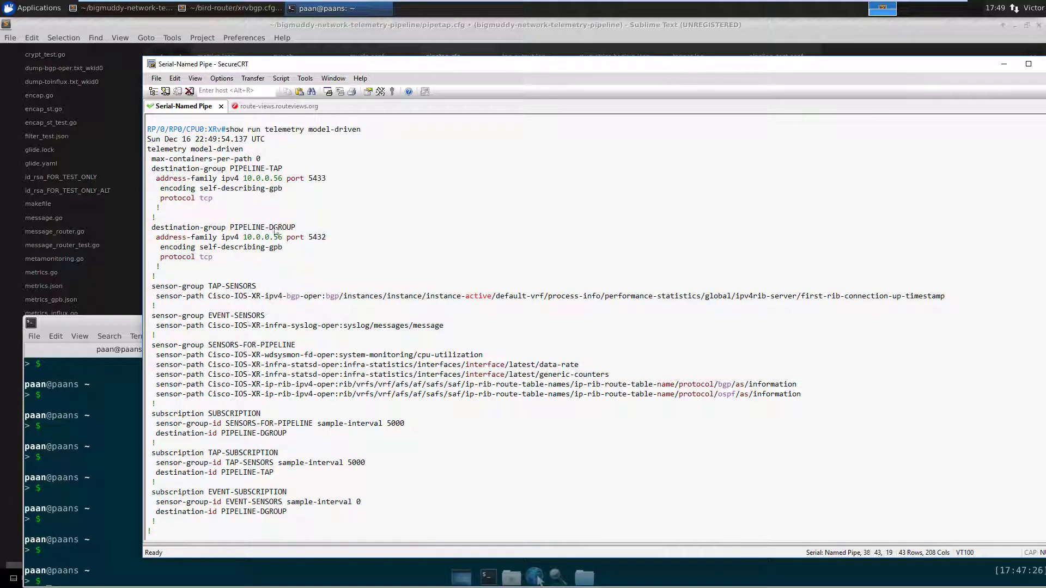
left_click_drag(163, 177, 288, 170)
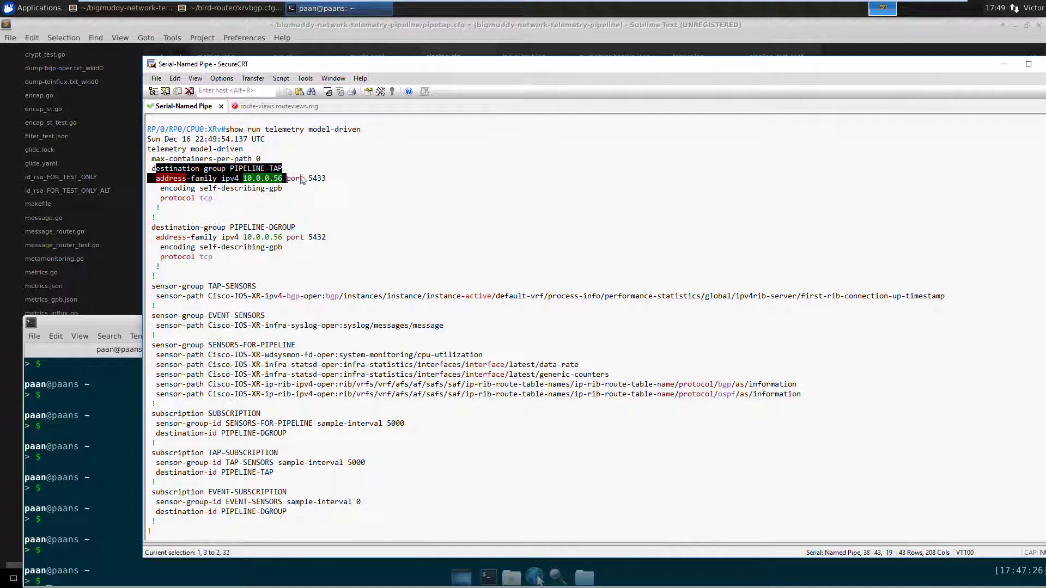
left_click_drag(231, 228, 307, 233)
left_click_drag(230, 169, 282, 170)
left_click(245, 226)
left_click_drag(245, 226, 297, 230)
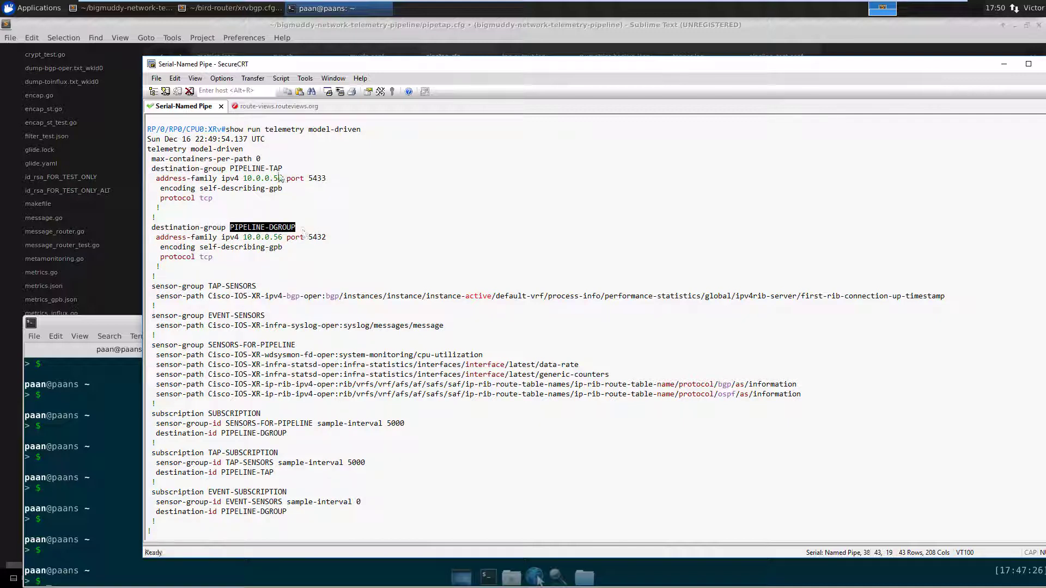
left_click_drag(283, 170, 230, 170)
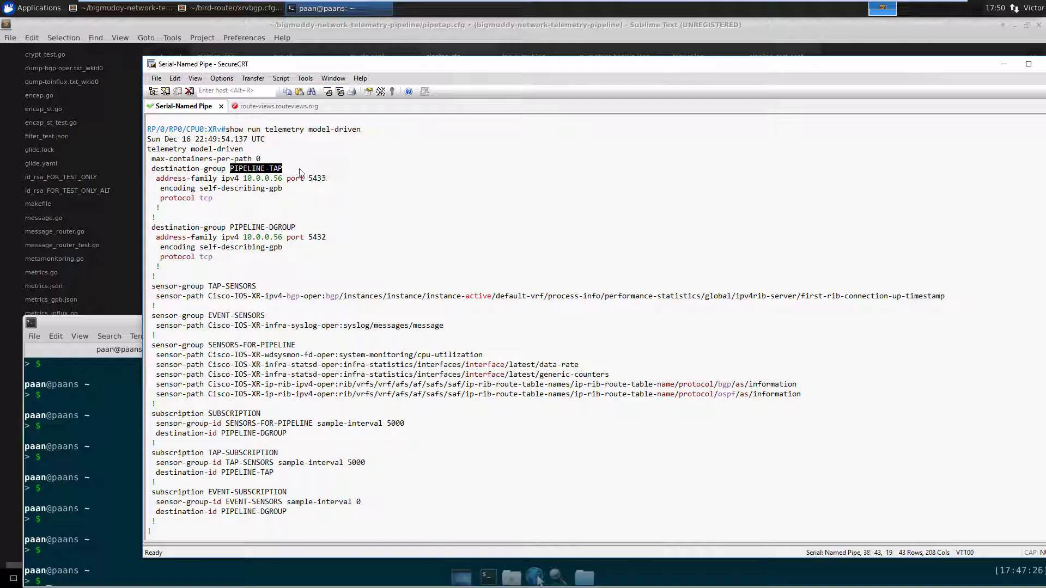
Run 'show telemetry model-driven subscription' and check that TAP-SUBSCRIPTION and EVENT-SUBSCRIPTION are ACTIVE
key("Return")
type("s")
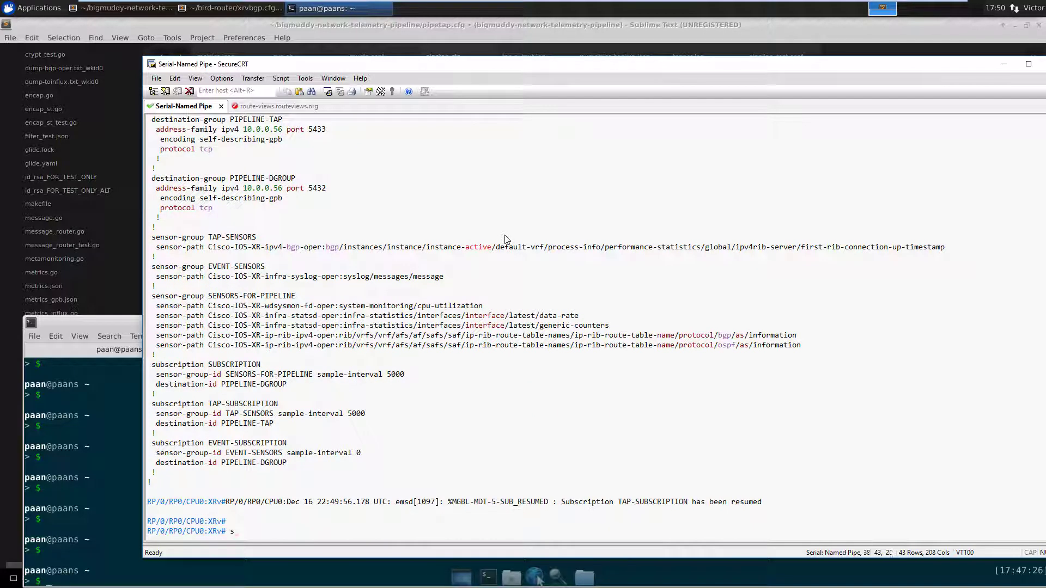
type("how telemetry model-driven subscription")
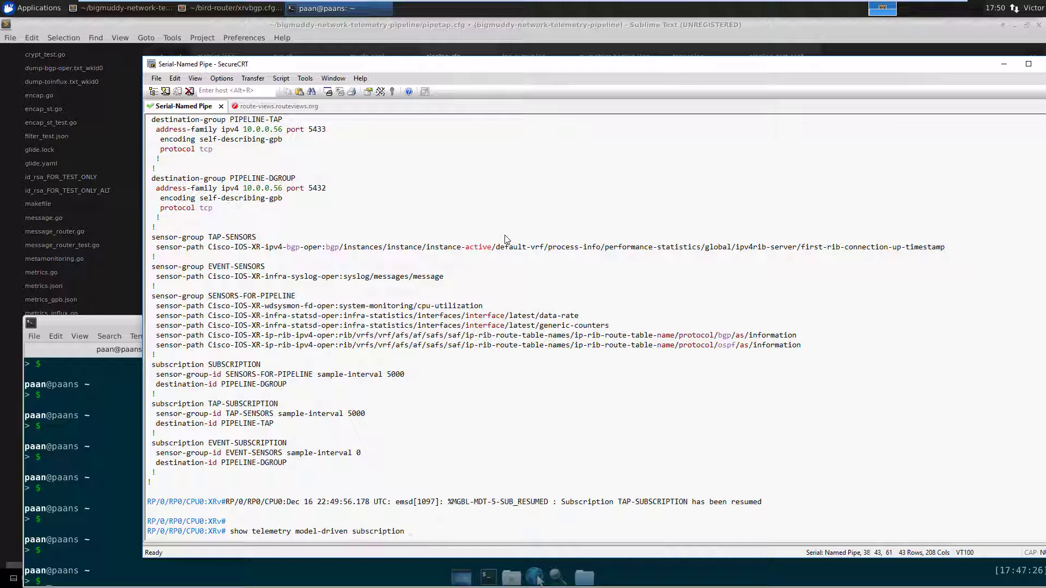
key("Return")
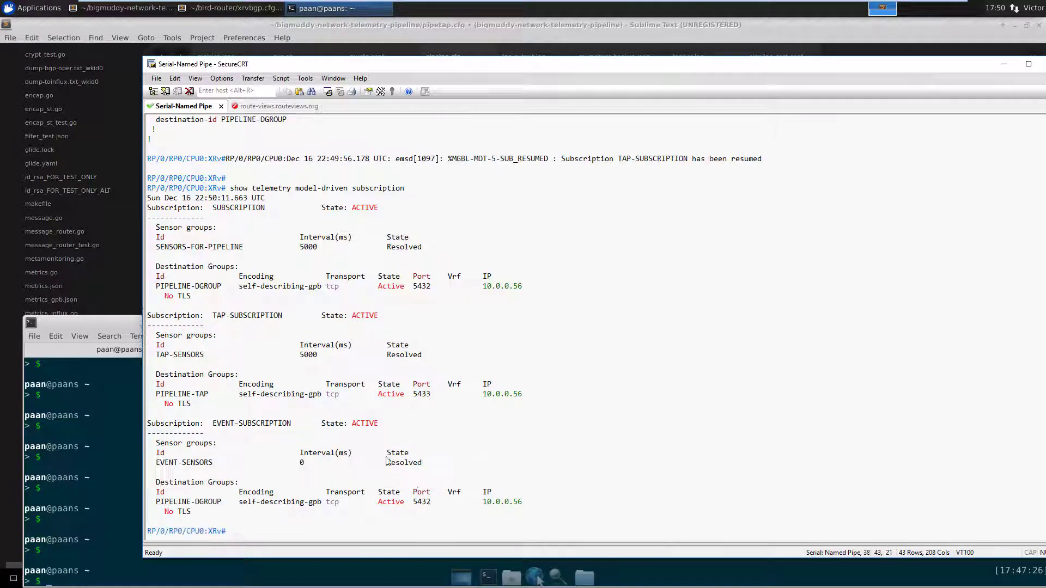
double_click(360, 425)
double_click(361, 317)
left_click(438, 207)
scroll(624, 221, "up", 10)
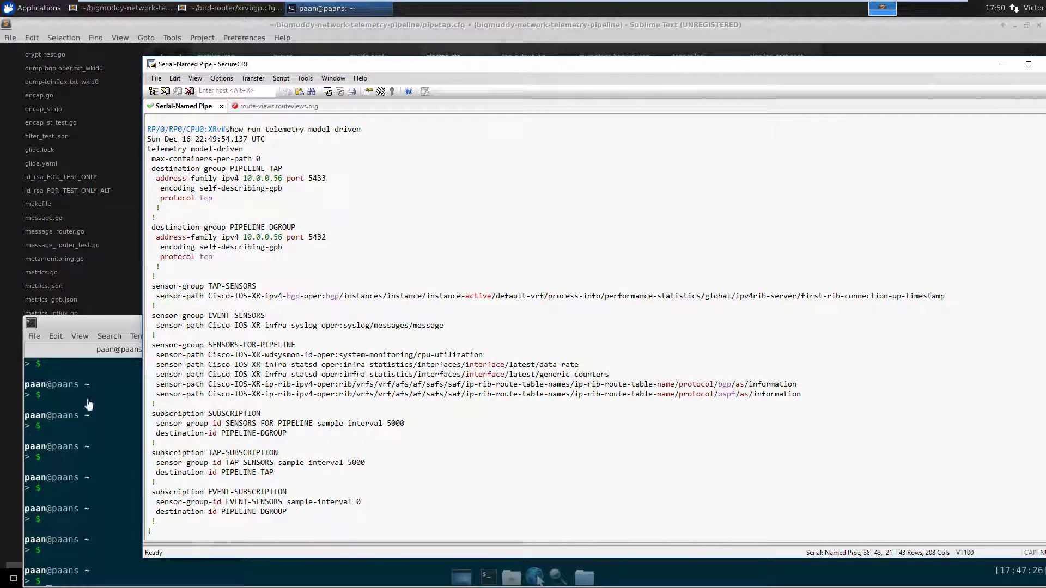
Locate tapfile.log with 'ls | grep tap' and follow it with 'tail -f tapfile.log'
left_click(378, 483)
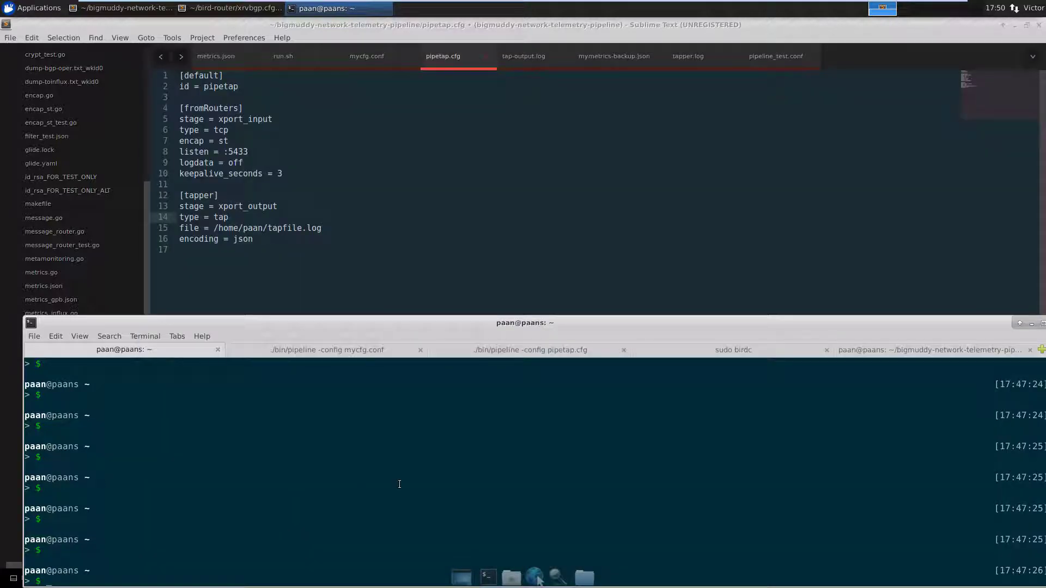
type("ls | grep tap")
key("Return")
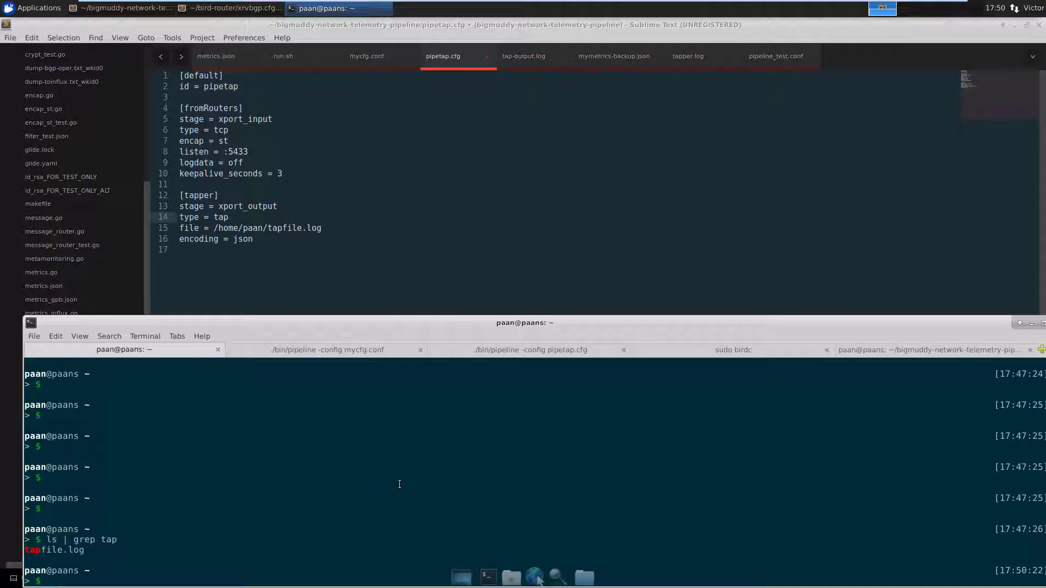
key("Return")
type("tail -f")
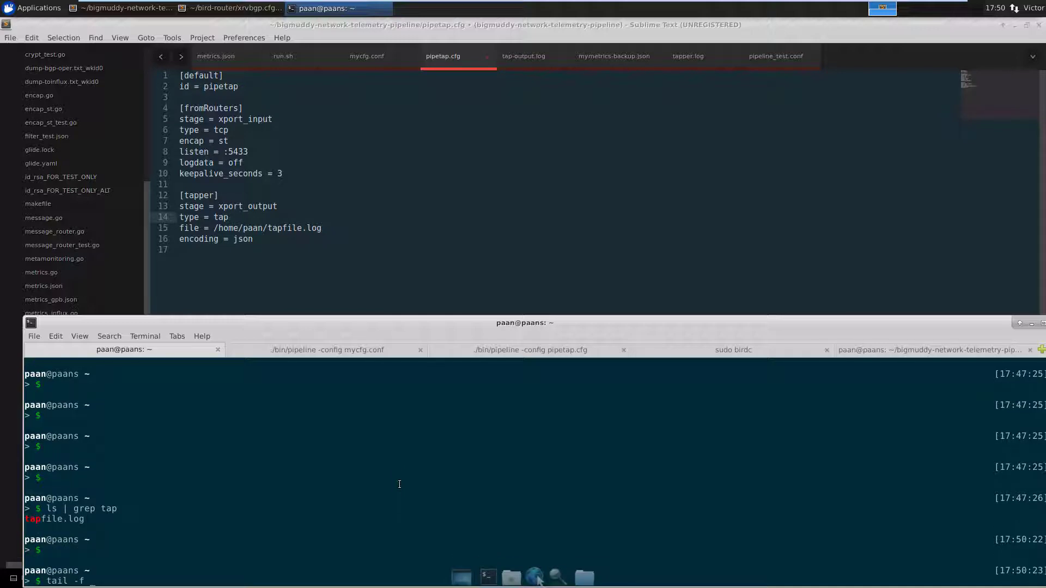
type(" tapfile.log")
key("Return")
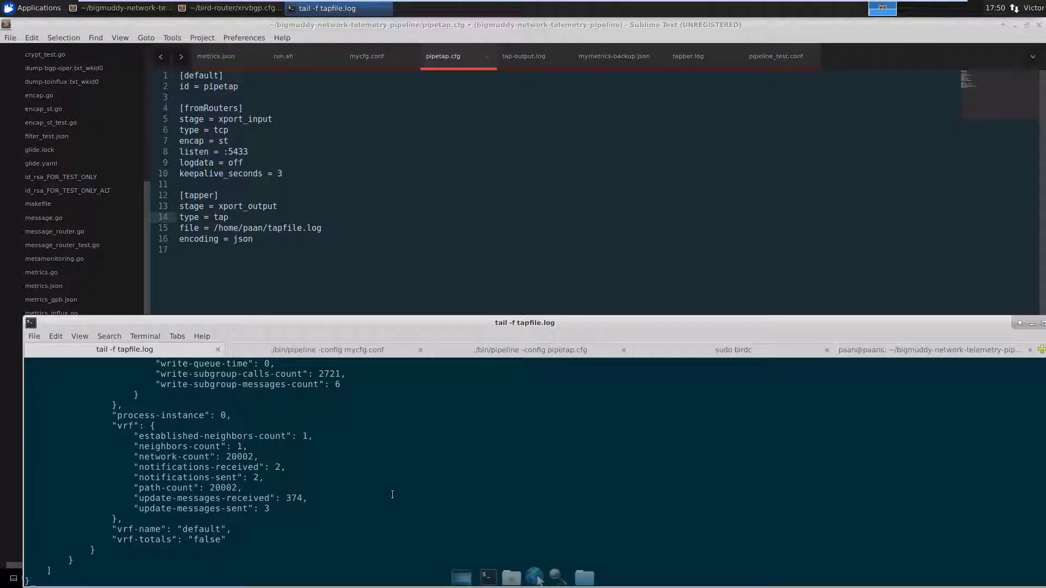
Stop the tail and then stop the pipetap pipeline with Ctrl+C
key("ctrl+c")
left_click(506, 350)
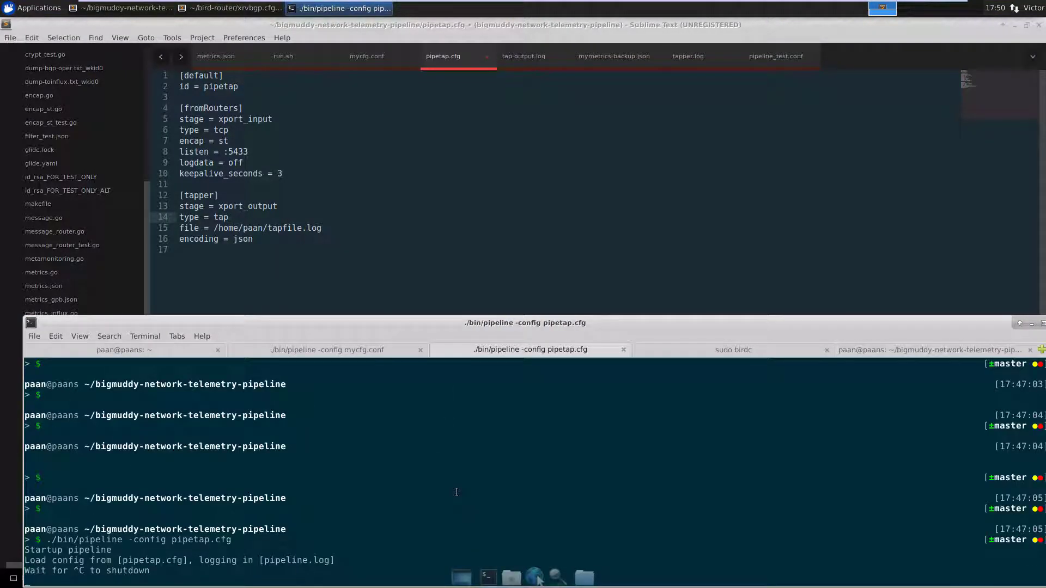
key("ctrl+c")
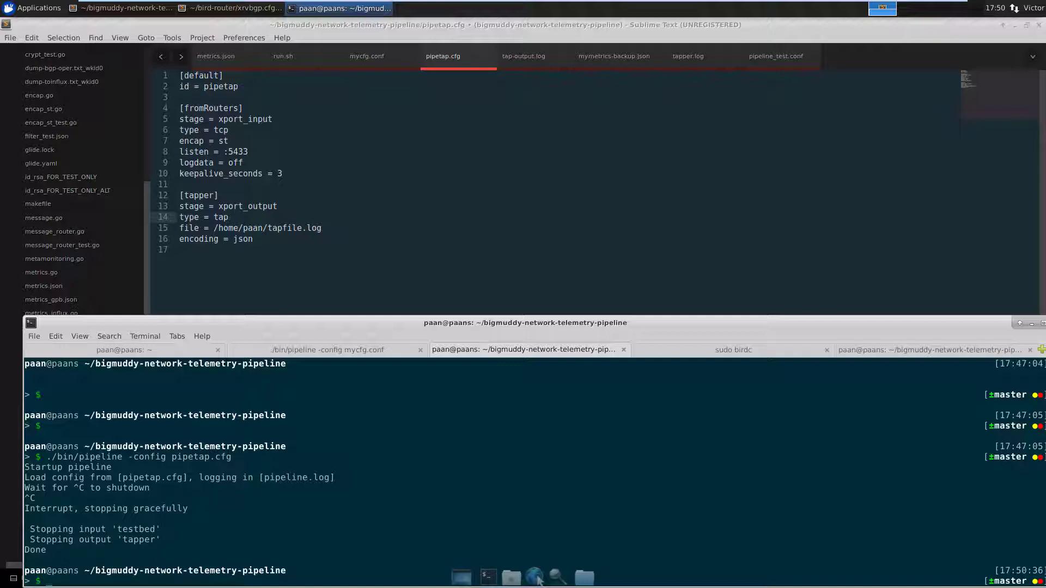
Reposition the router session and highlight max-containers-per-path and the SENSORS-FOR-PIPELINE sensor group
key("alt+Tab")
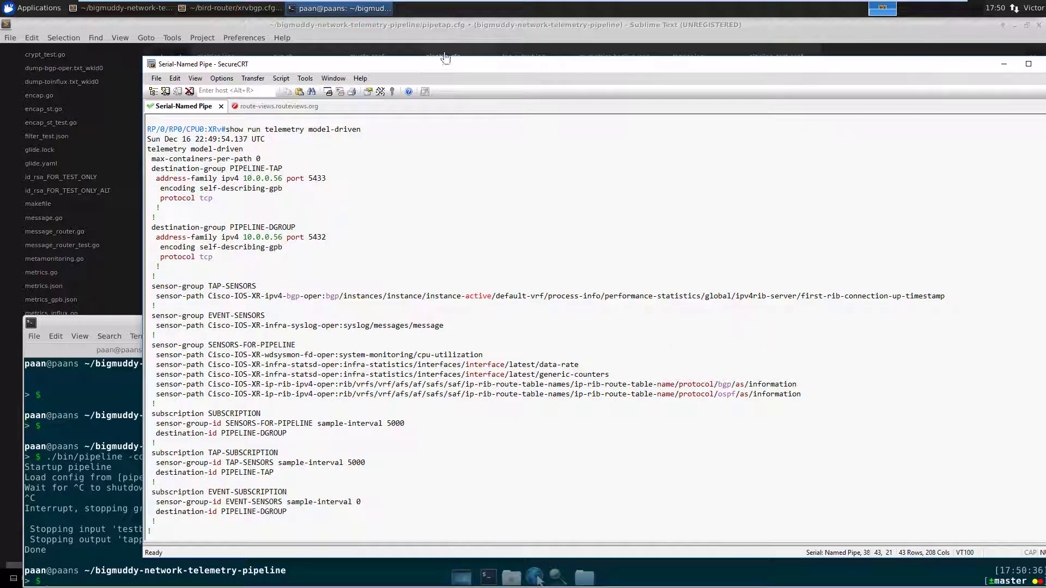
left_click_drag(418, 57, 412, 54)
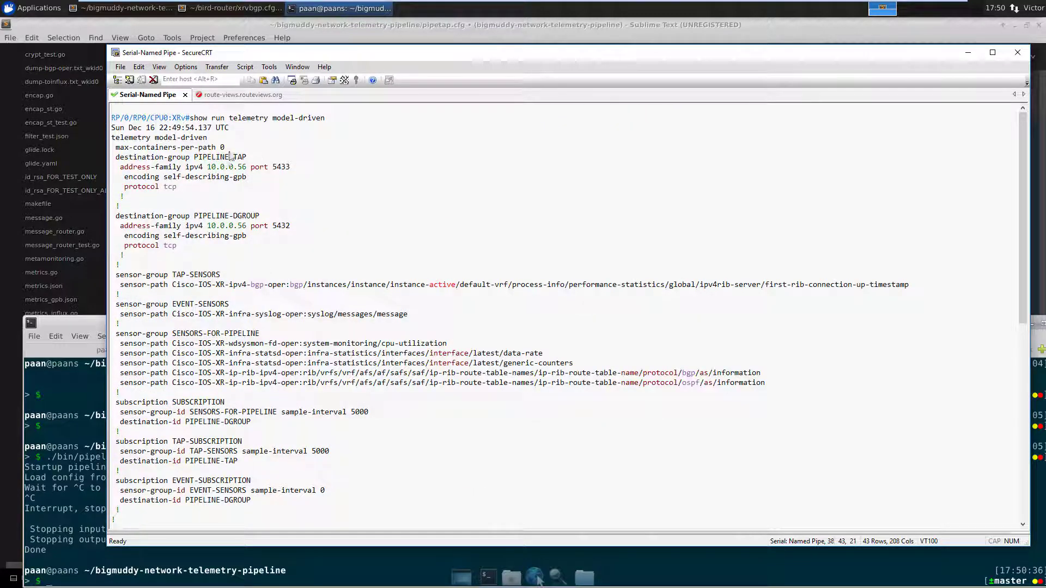
mouse_move(116, 148)
left_mouse_down()
mouse_move(229, 149)
mouse_move(118, 143)
left_mouse_up()
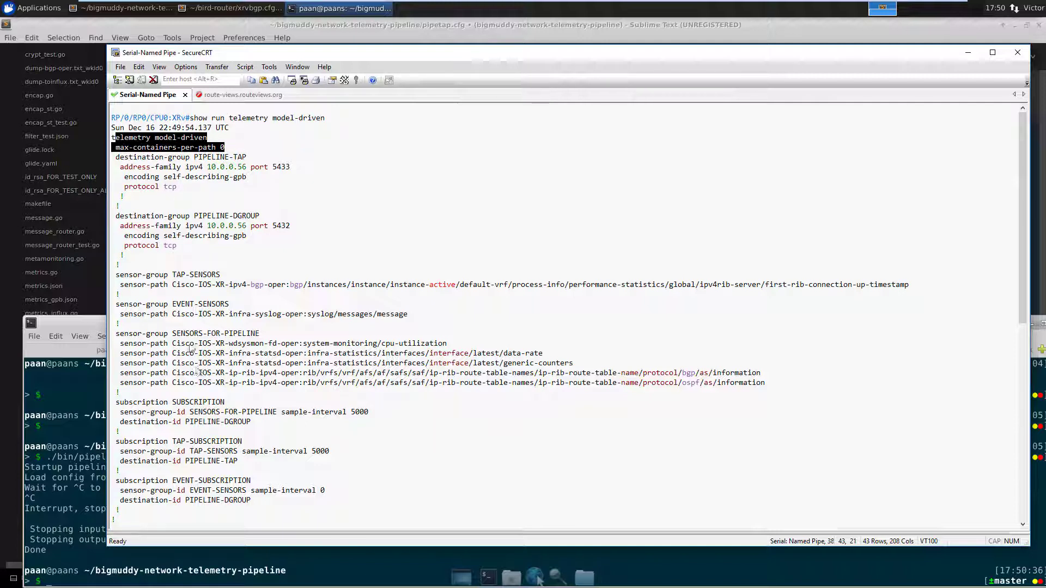
left_click_drag(112, 333, 260, 334)
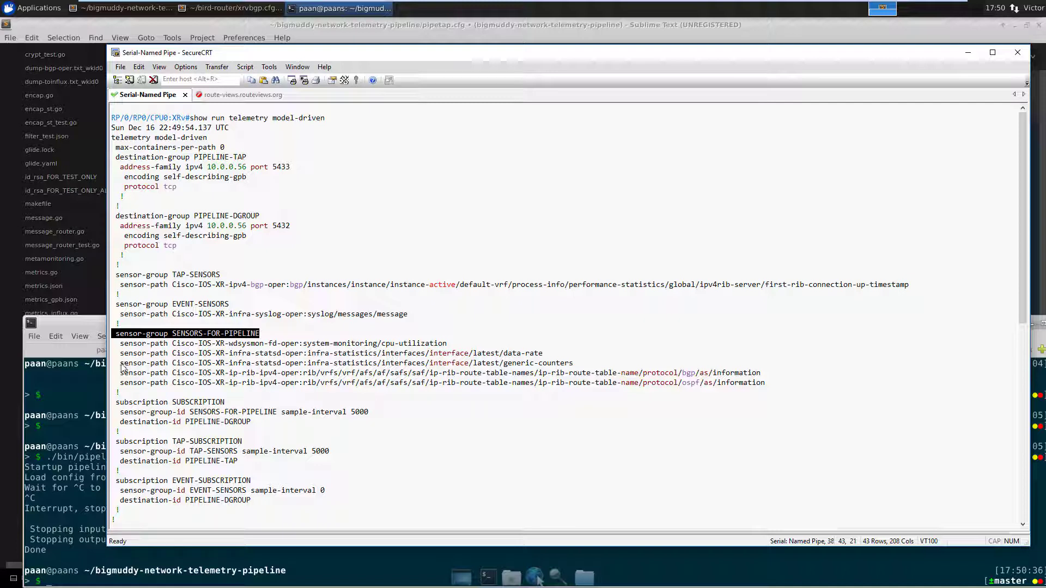
Highlight the generic-counters, bgp, ospf and interface-statistics sensor paths
left_click_drag(121, 363, 507, 364)
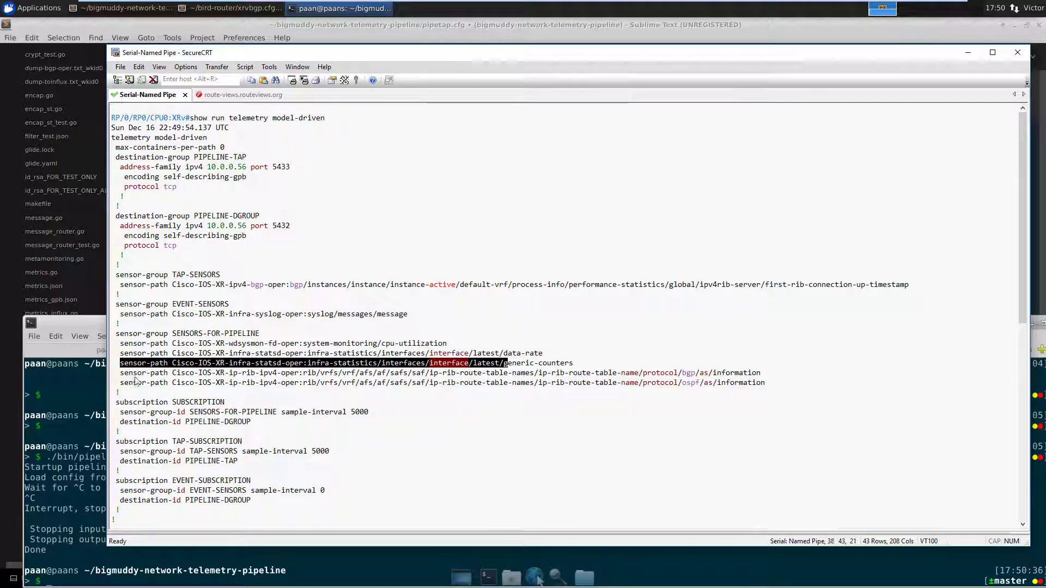
left_click_drag(122, 374, 765, 381)
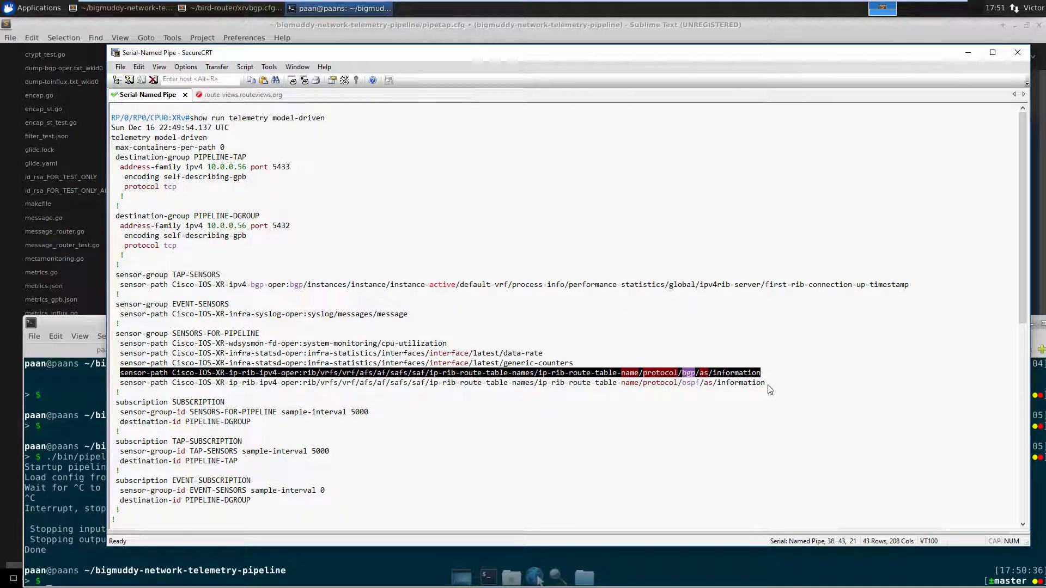
left_click_drag(766, 383, 613, 383)
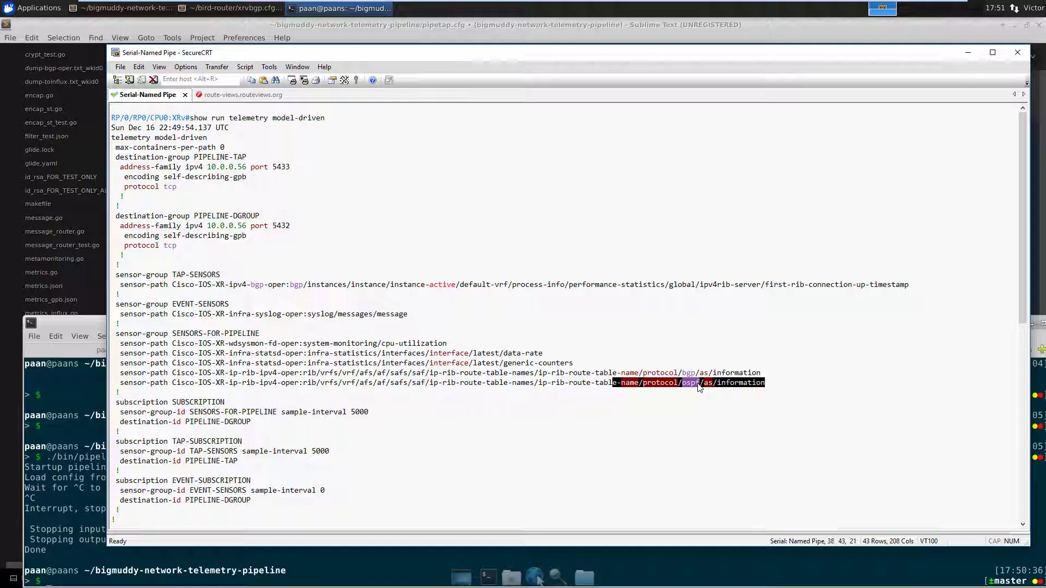
left_click(127, 373)
left_click_drag(129, 376, 175, 376)
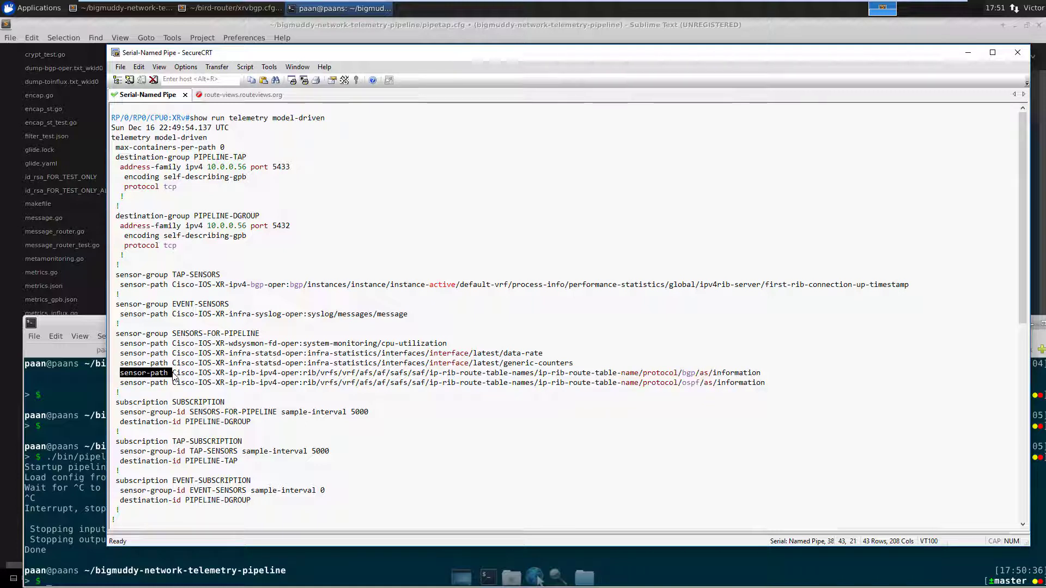
left_click(169, 364)
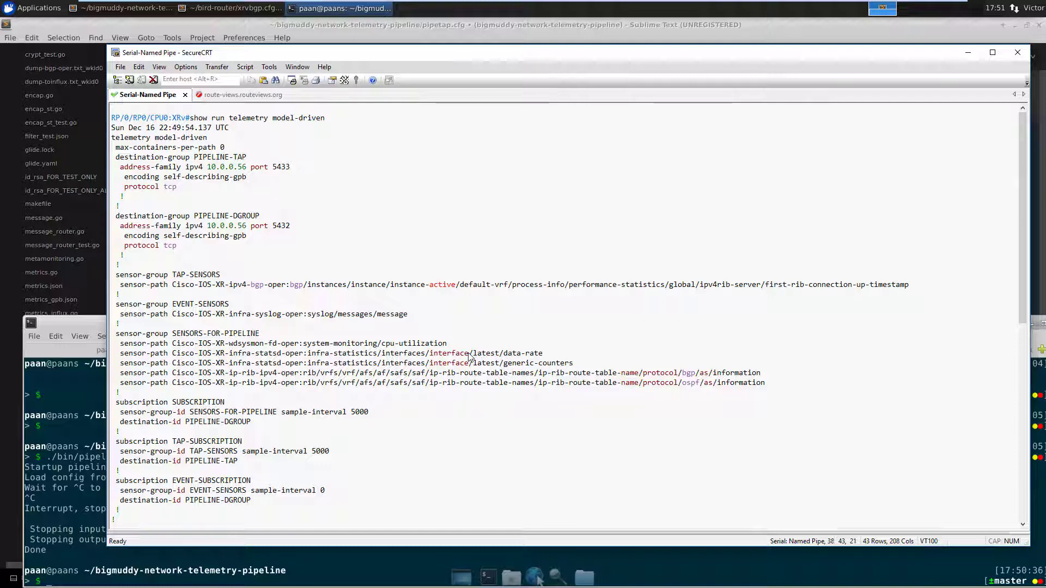
left_click_drag(468, 354, 407, 354)
left_click(487, 463)
Display the details of TAP-SUBSCRIPTION with 'show telemetry model-driven subscription TAP-SUBSCRIPTION'
scroll(474, 447, "down", 6)
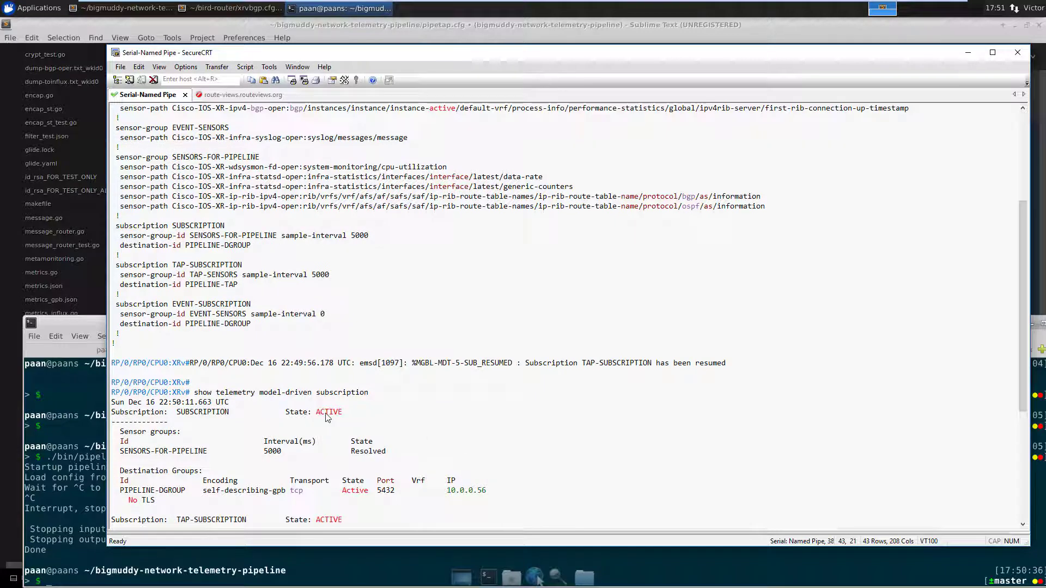
type("show tele")
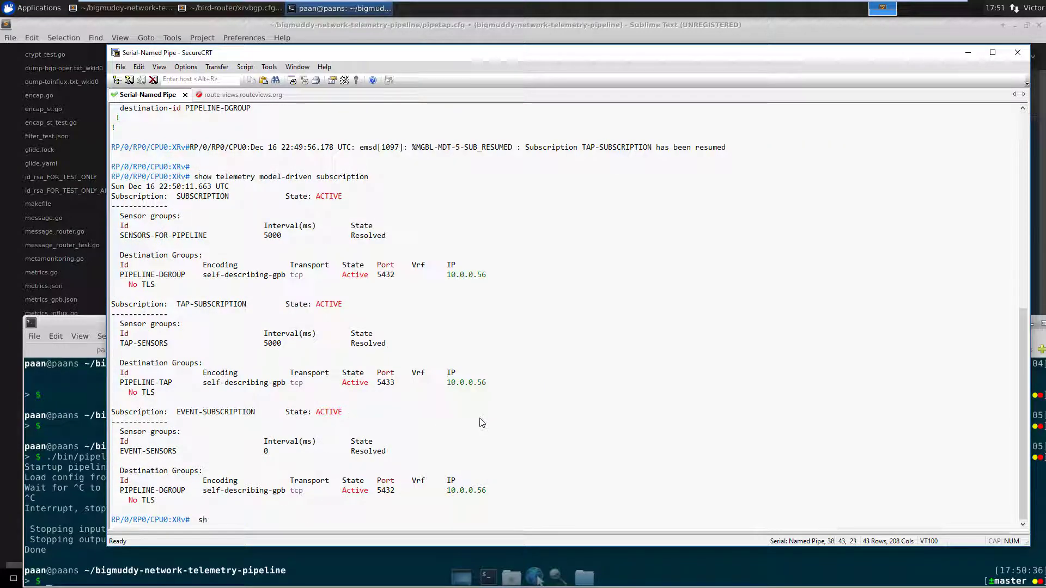
type("metry model-driven subscription")
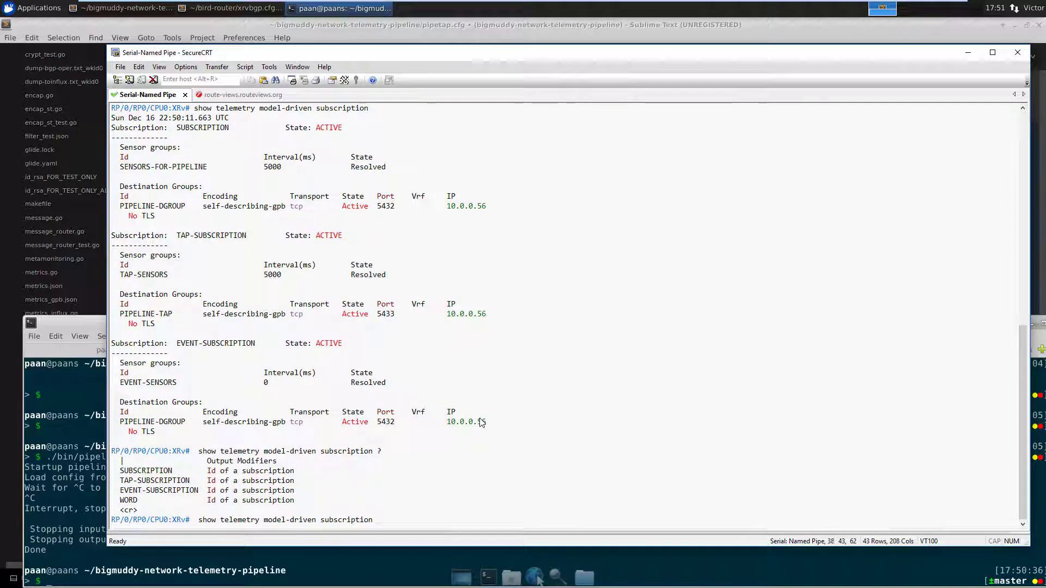
type(" ?TAP-SUBSCRIPTION")
key("Return")
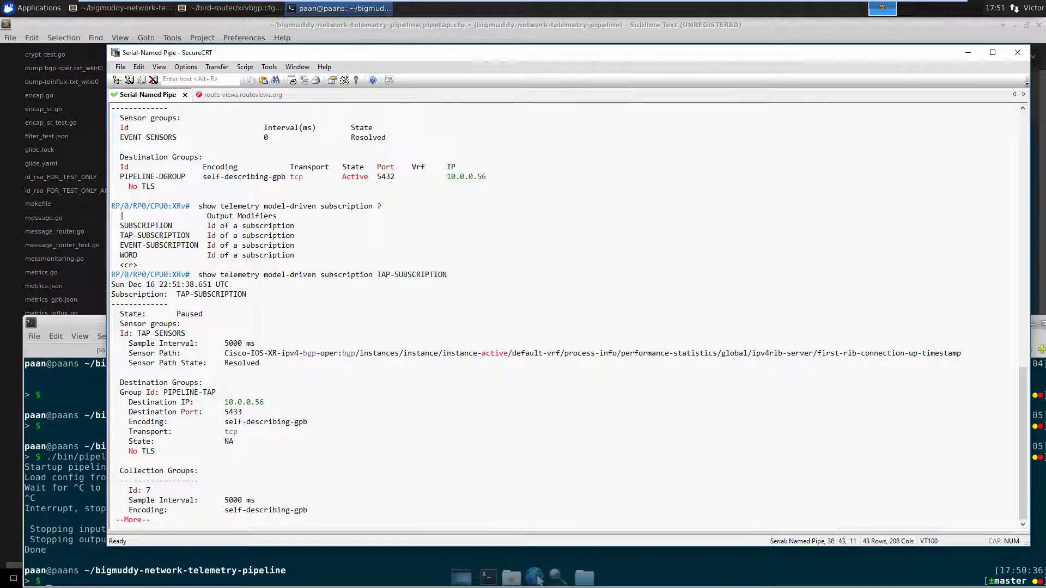
Show the TAP-SENSORS sensor group and highlight its Resolved sensor path state and path text
type("qshow telemetry model-driven")
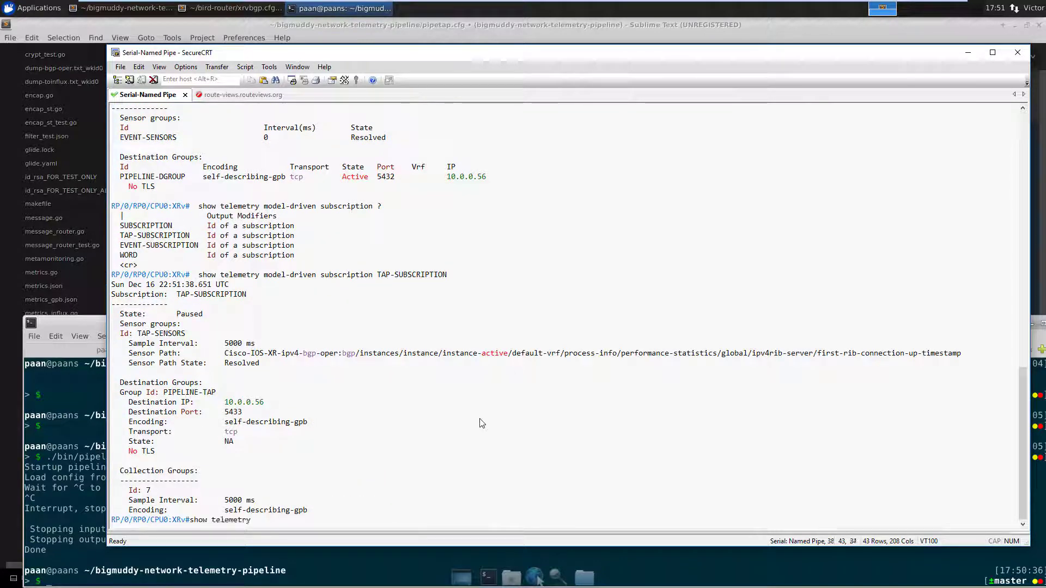
type(" ?")
type("sen")
key("Tab")
type("?")
type("TAP-SENSORS")
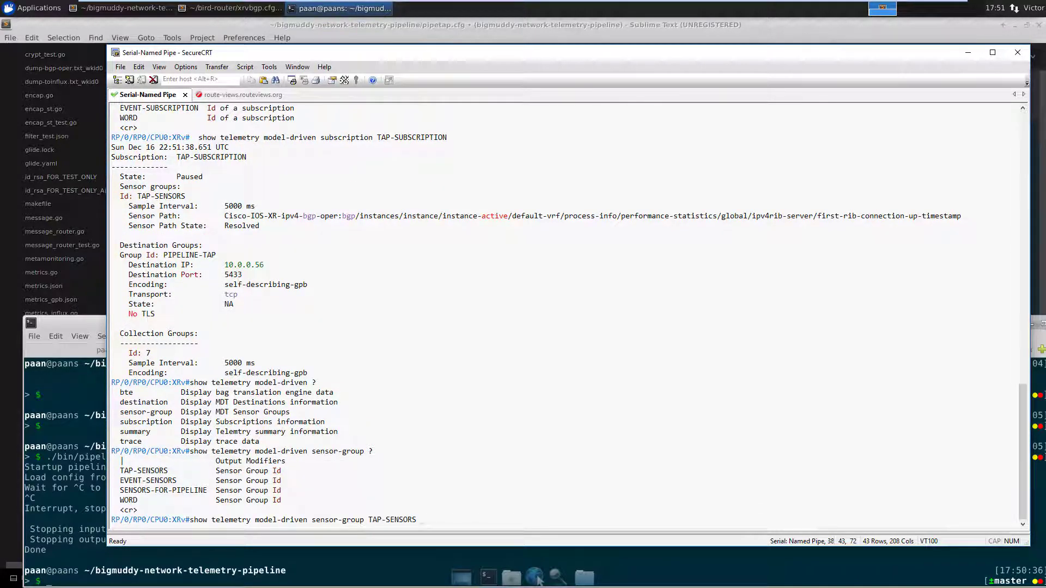
key("Return")
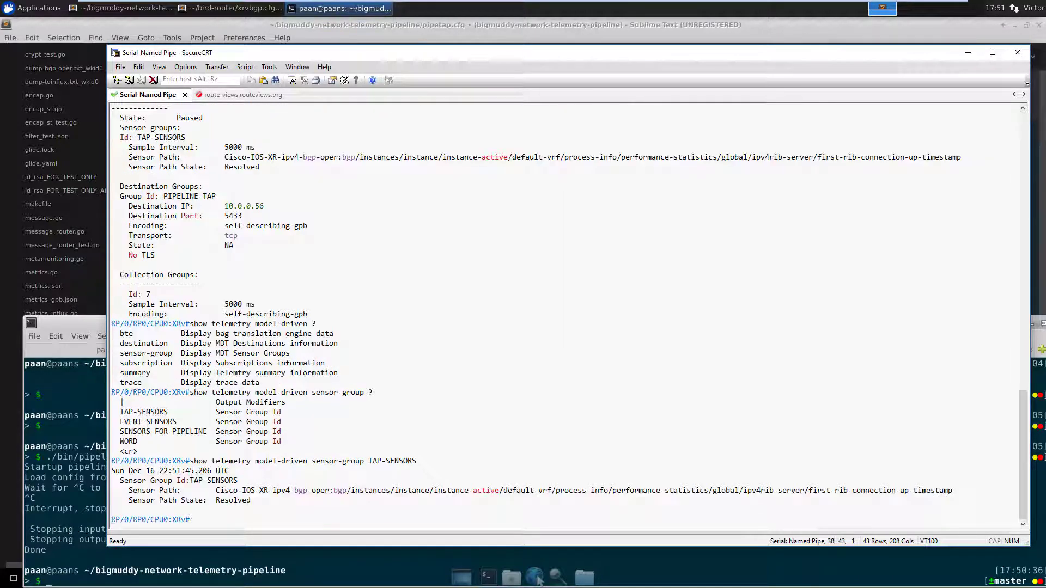
double_click(242, 502)
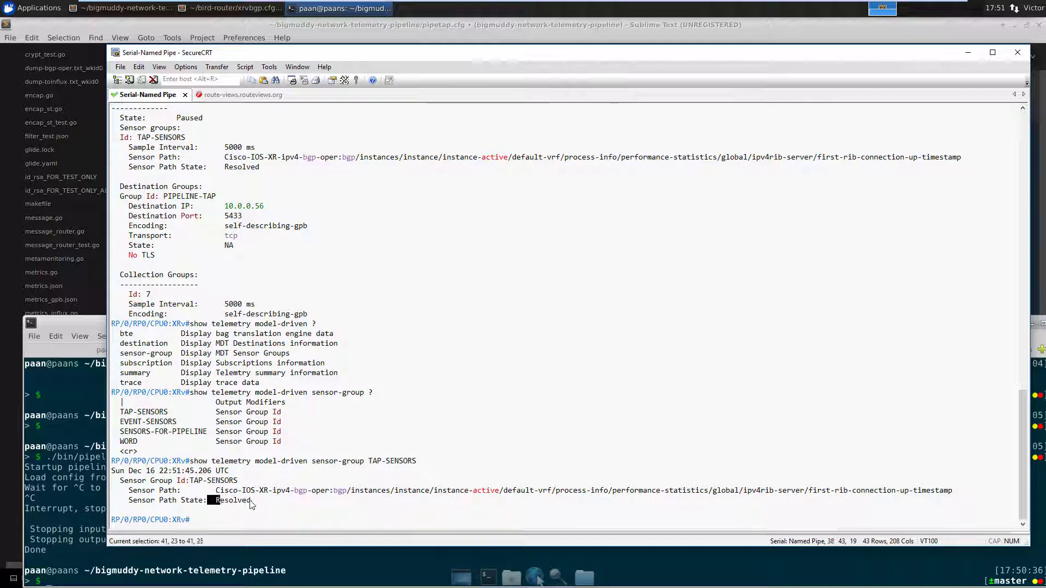
left_click_drag(129, 500, 315, 517)
left_click(314, 517)
key("alt")
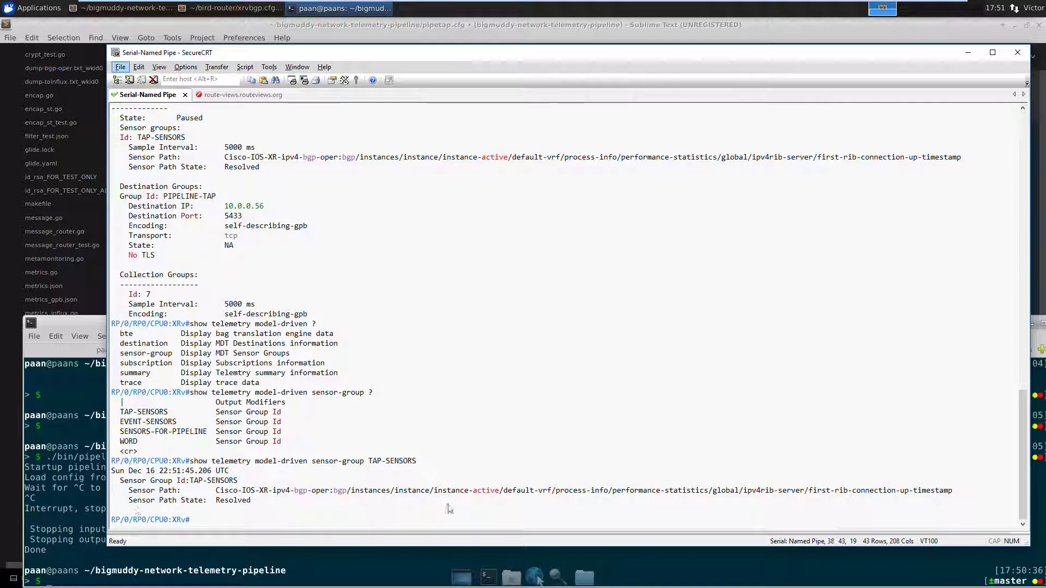
left_click_drag(779, 490, 227, 494)
key("alt")
scroll(226, 327, "up", 15)
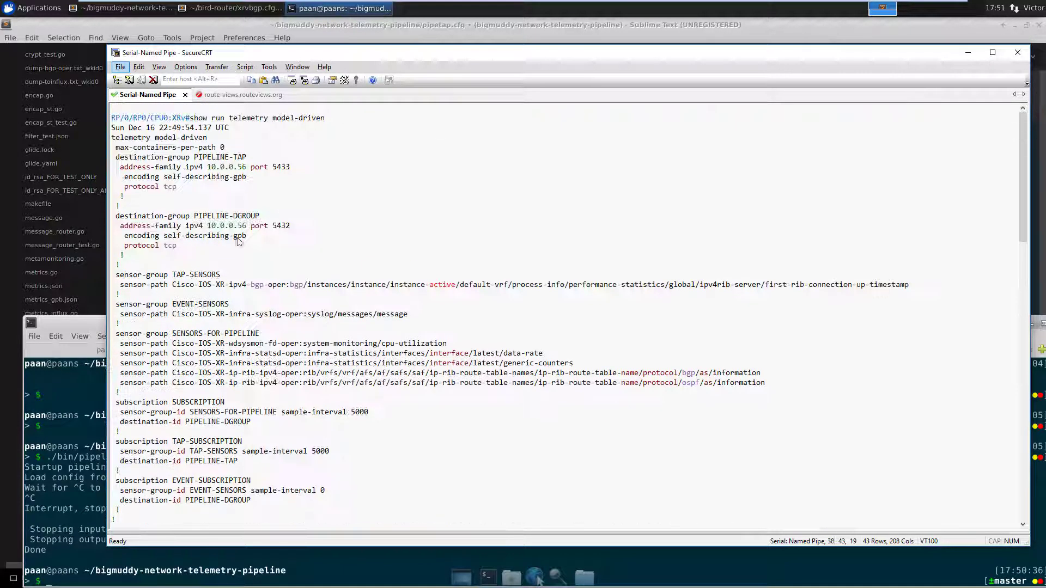
left_click_drag(224, 148, 111, 148)
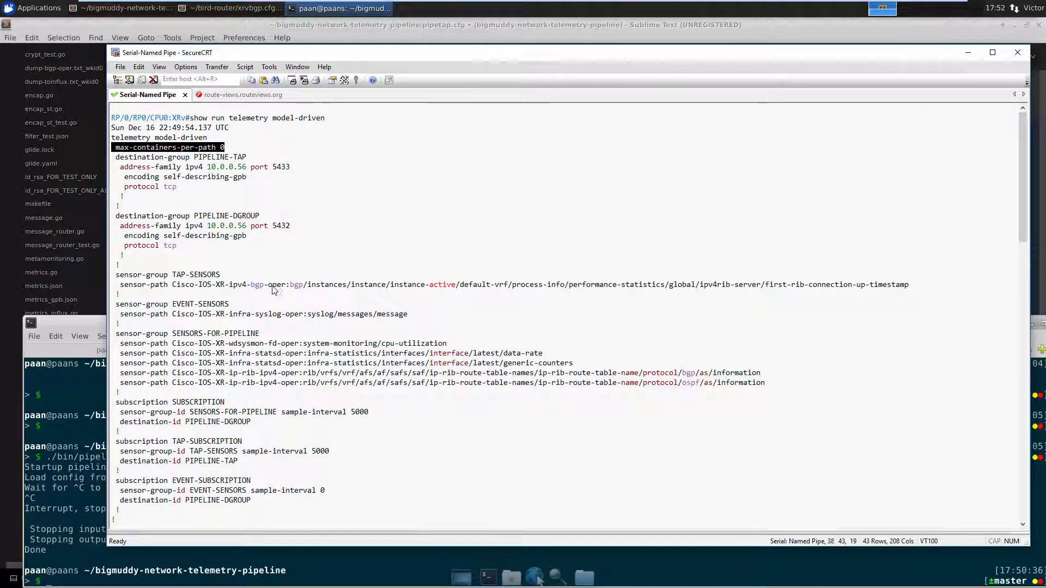
scroll(279, 288, "down", 3)
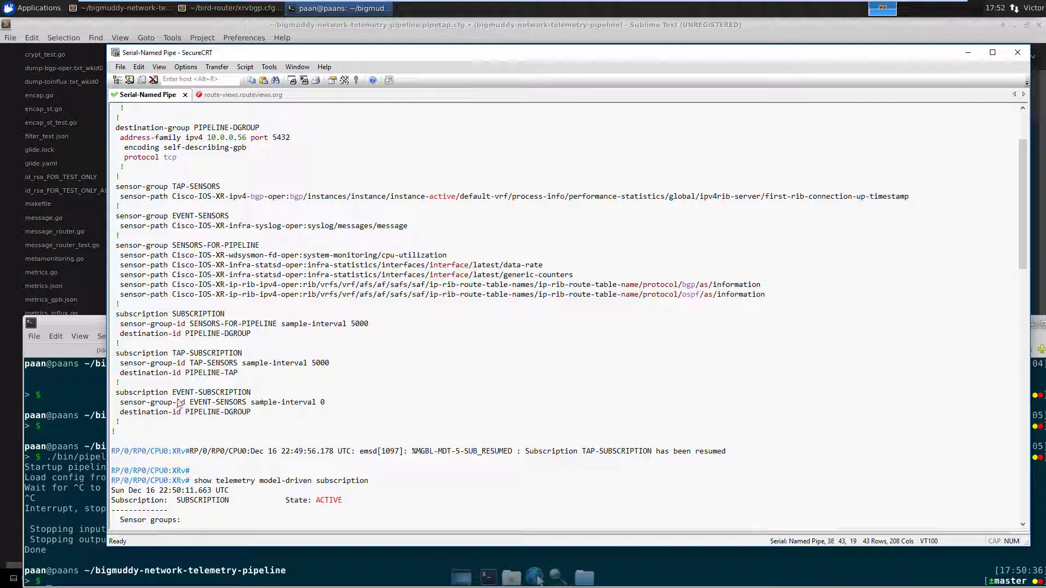
left_click_drag(115, 393, 275, 399)
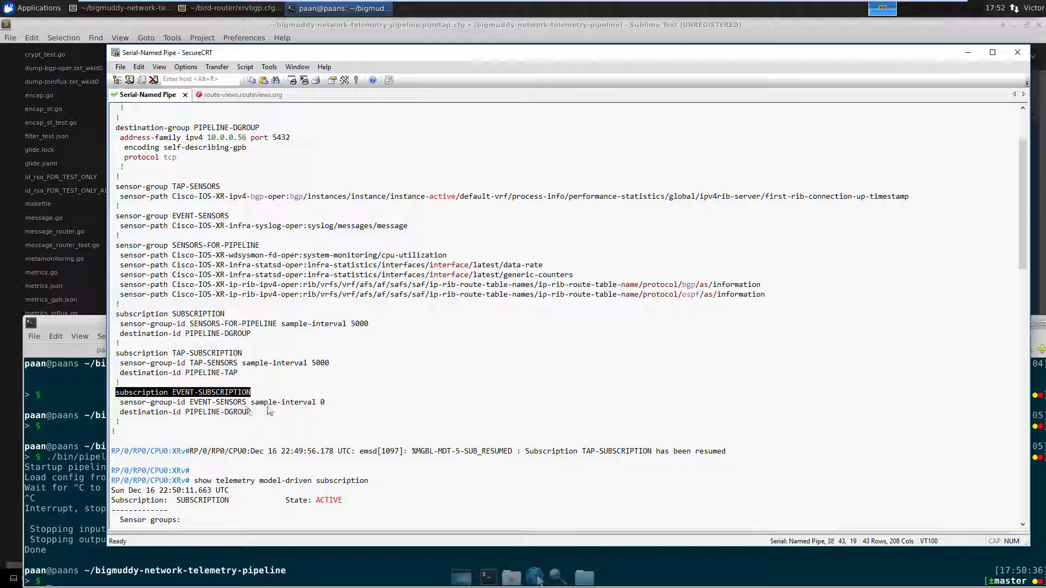
triple_click(252, 392)
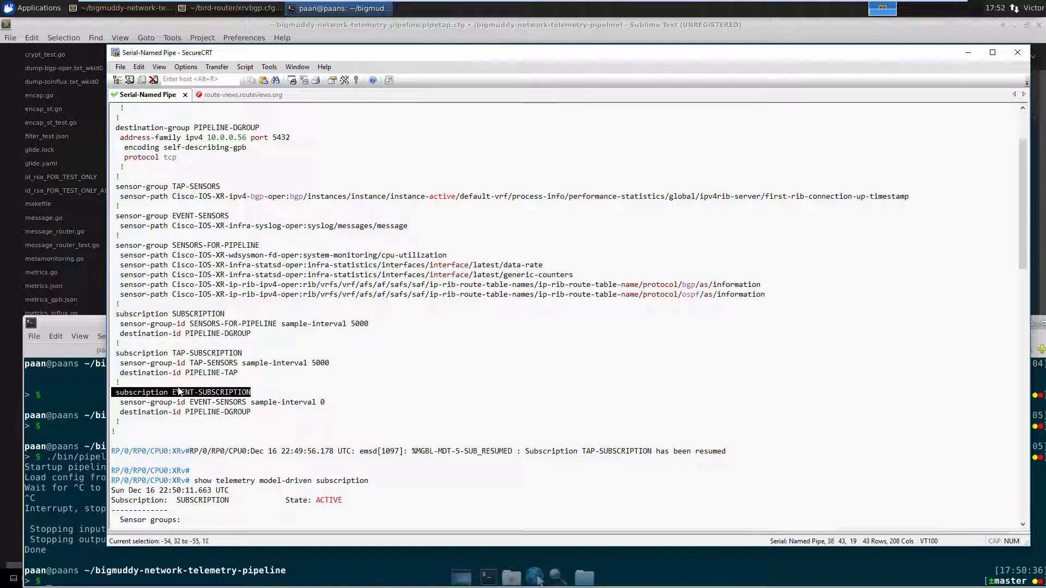
left_click(323, 406)
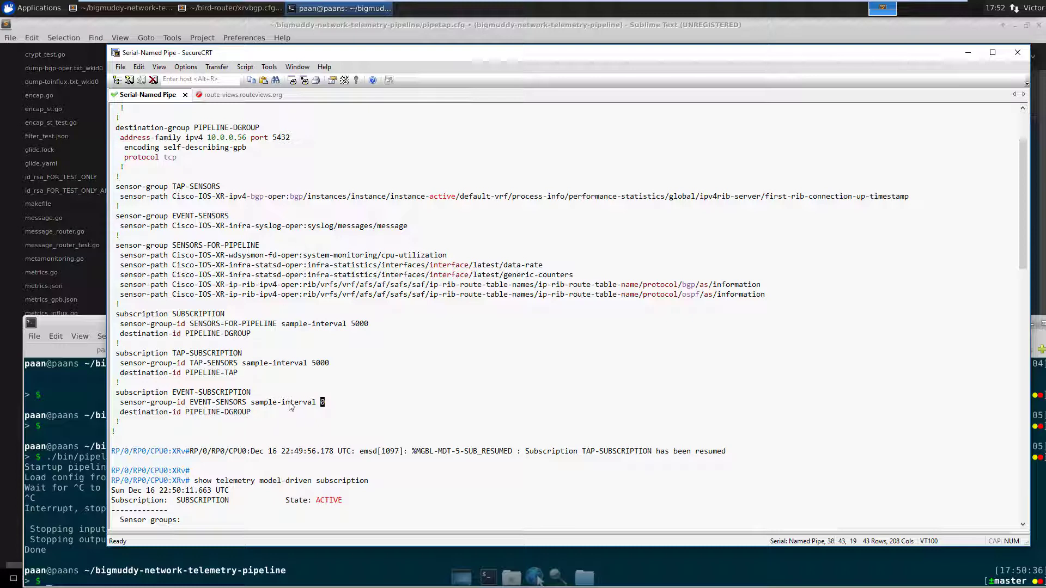
left_click_drag(284, 424, 112, 402)
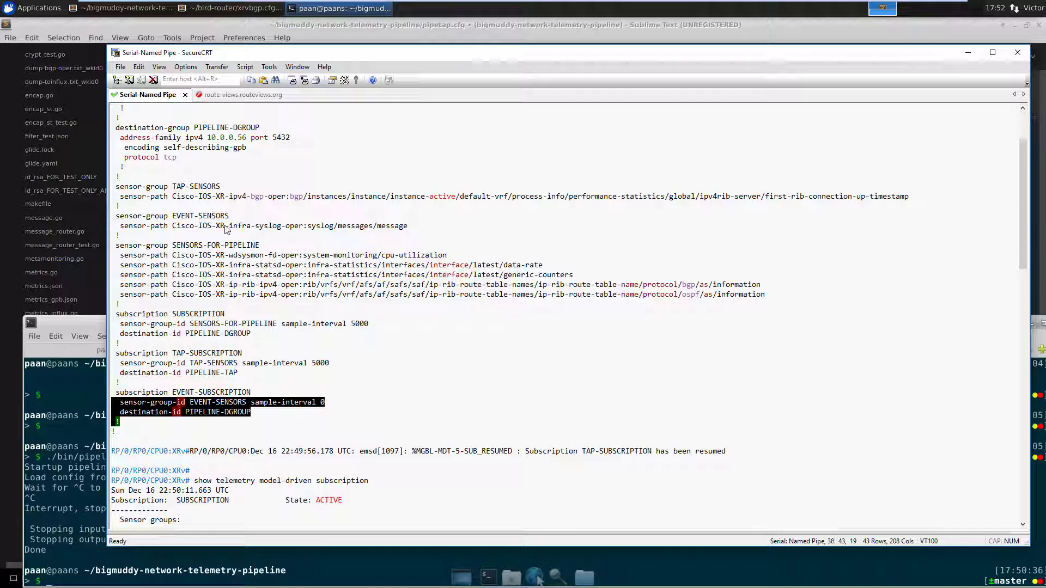
left_click_drag(258, 228, 112, 216)
scroll(321, 275, "up", 3)
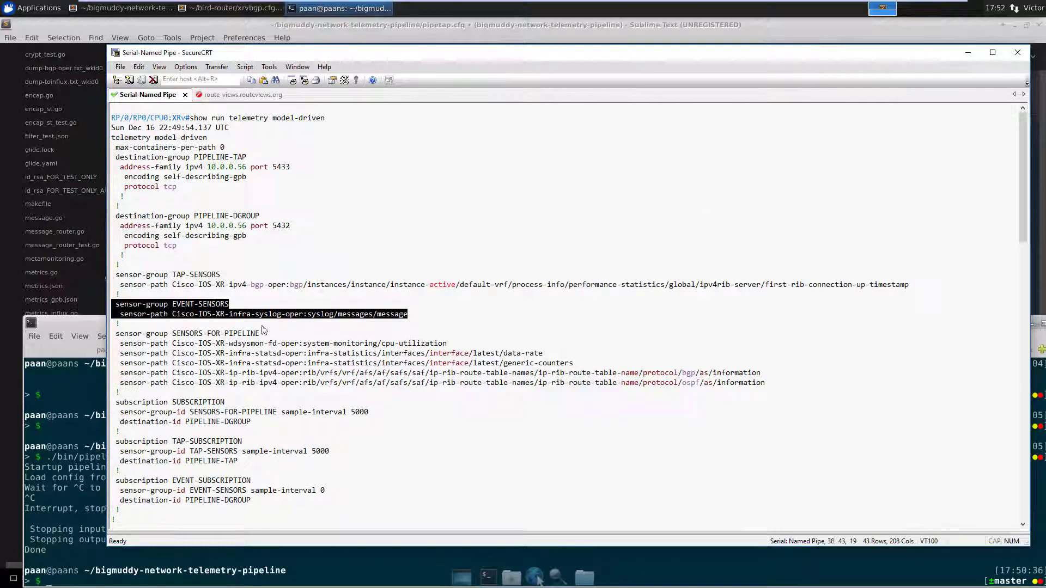
left_click_drag(170, 308, 247, 307)
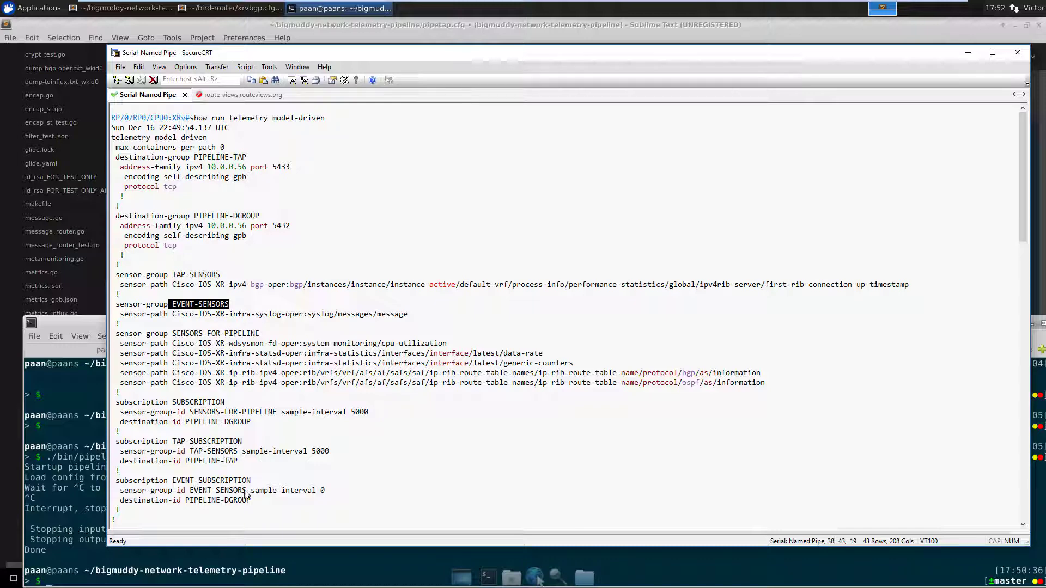
scroll(266, 453, "down", 6)
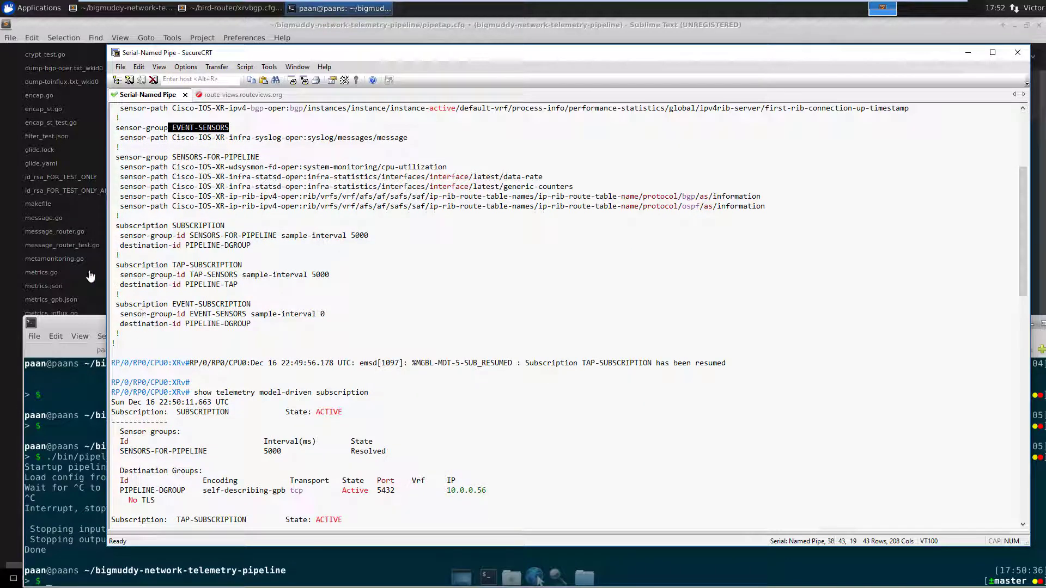
Hide SecureCRT and change into the pipeline project folder in the first terminal tab
key("alt+Tab")
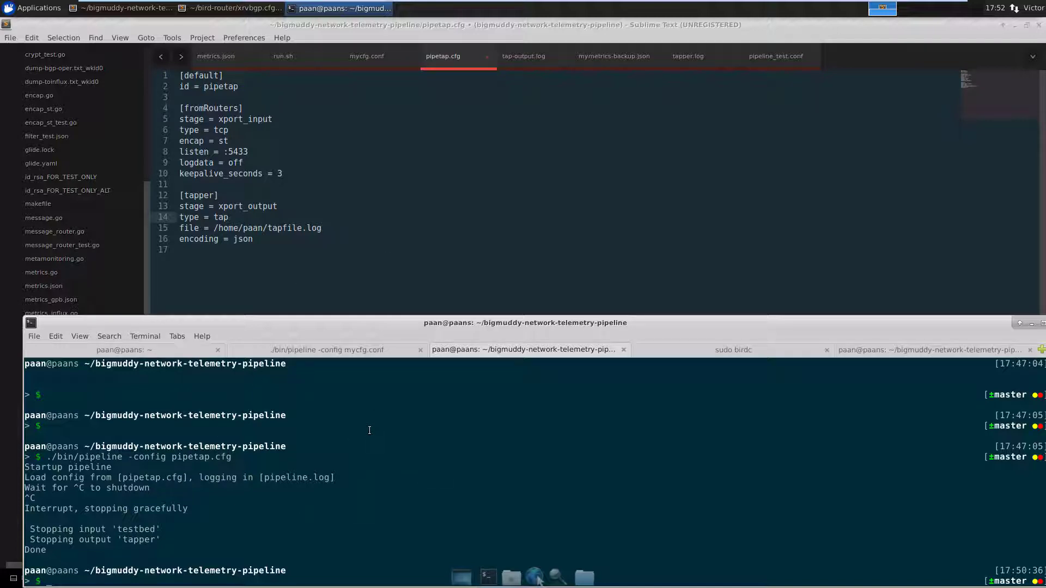
key("ctrl+Page_Up")
key("ctrl+Page_Up")
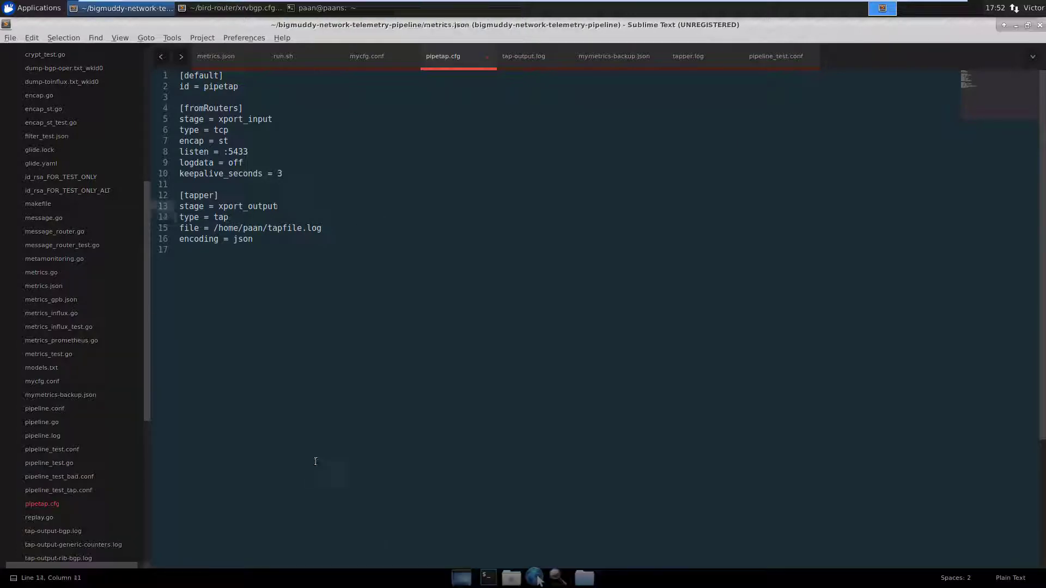
key("alt+Tab")
key("ctrl+Page_Up")
key("ctrl+Page_Up")
key("ctrl+Page_Up")
key("alt+Tab")
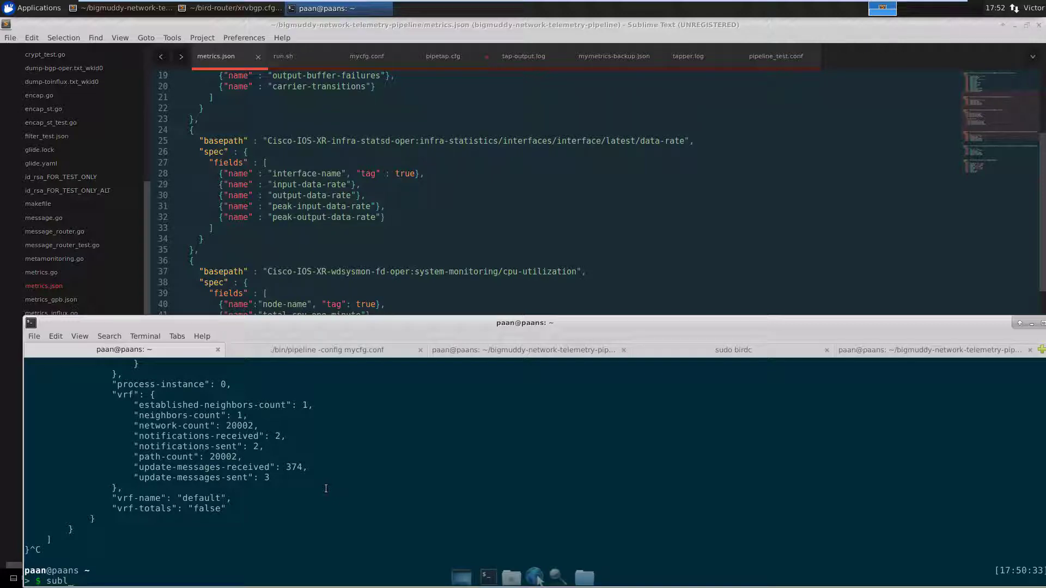
key("Tab")
key("Return")
Restart the pipetap.cfg pipeline from history and open tapfile.log with 'subl tapfile.log'
type("ls | grep tap")
key("Up")
key("Up")
key("Up")
key("Return")
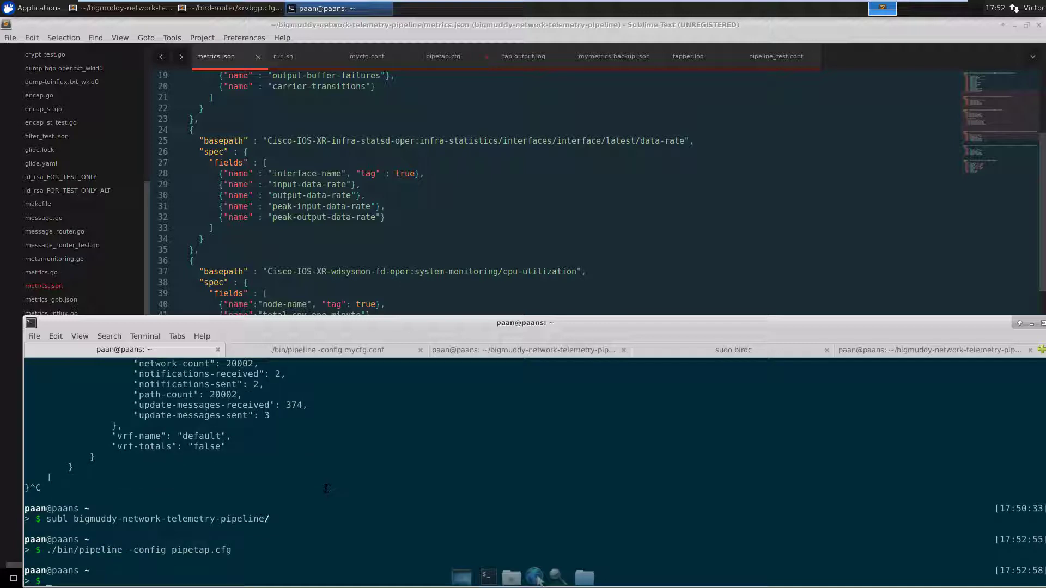
type("subl tapfile.log")
key("Return")
In tapfile.log, highlight the Telemetry header, source 10.0.0.2:26099, encoding path and collection timestamp
left_click(457, 360)
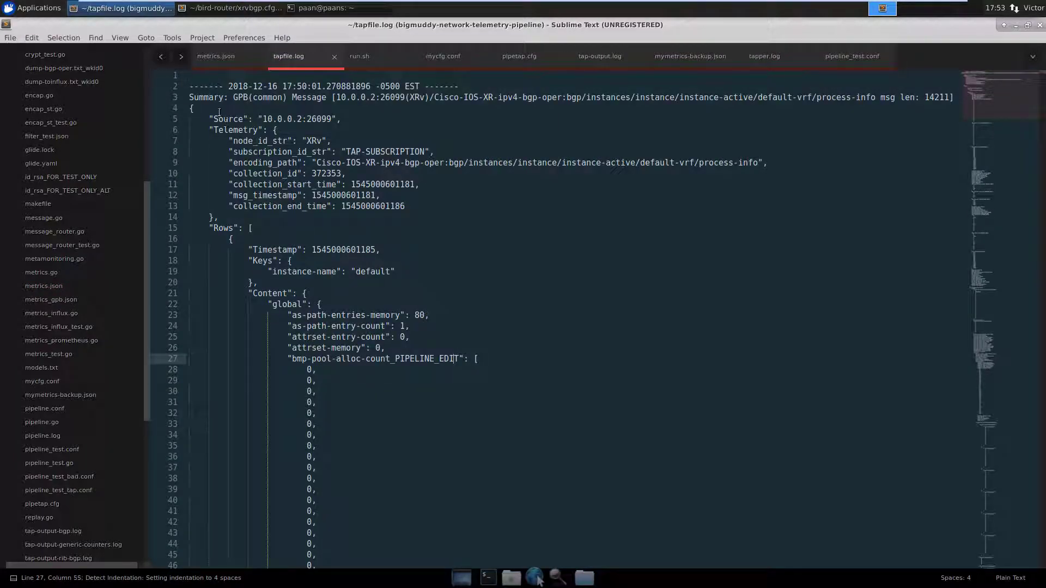
left_click_drag(190, 109, 536, 212)
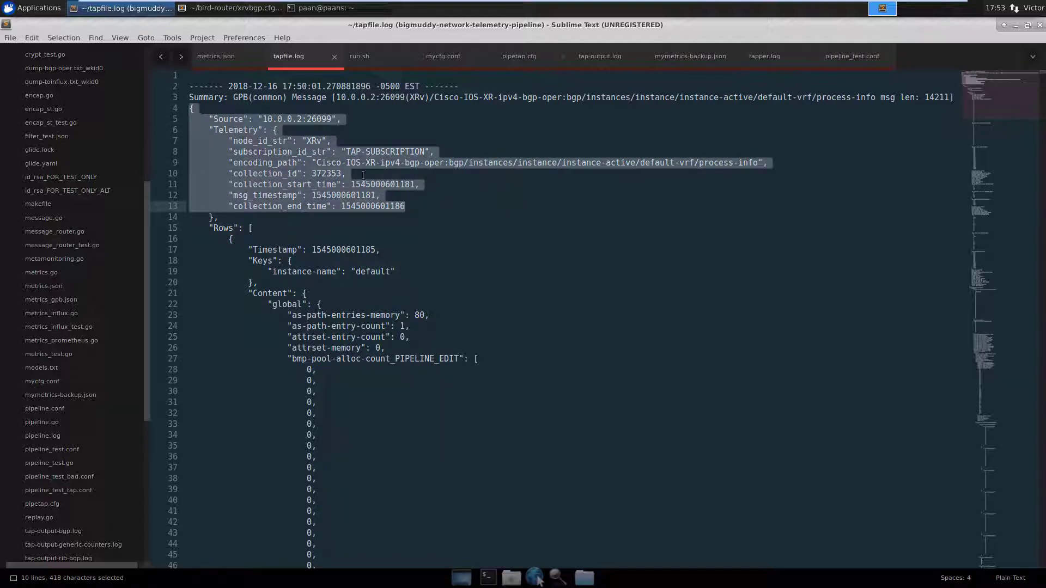
left_click(269, 119)
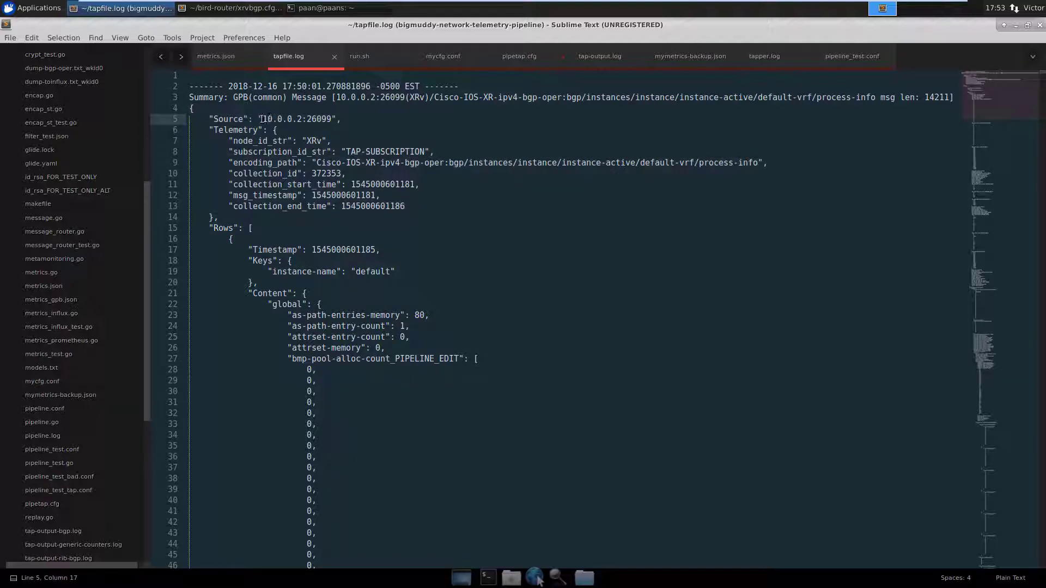
left_click_drag(262, 118, 330, 121)
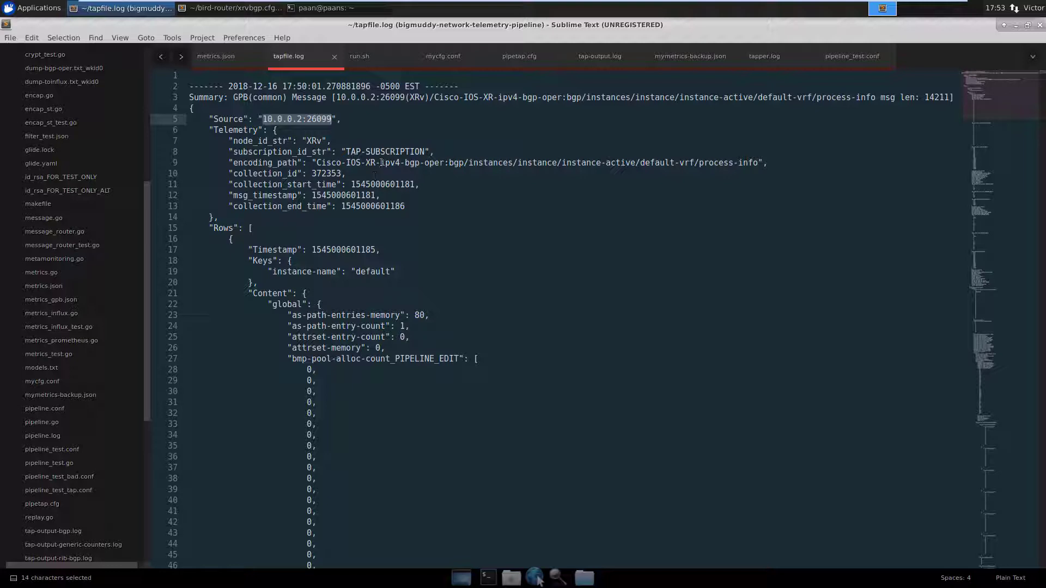
left_click_drag(317, 162, 760, 163)
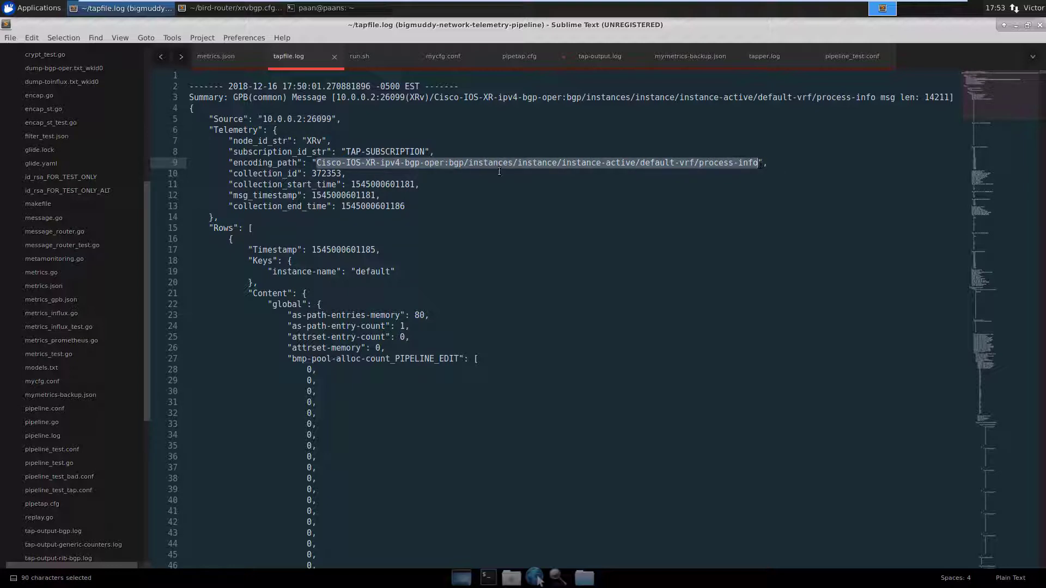
double_click(311, 194)
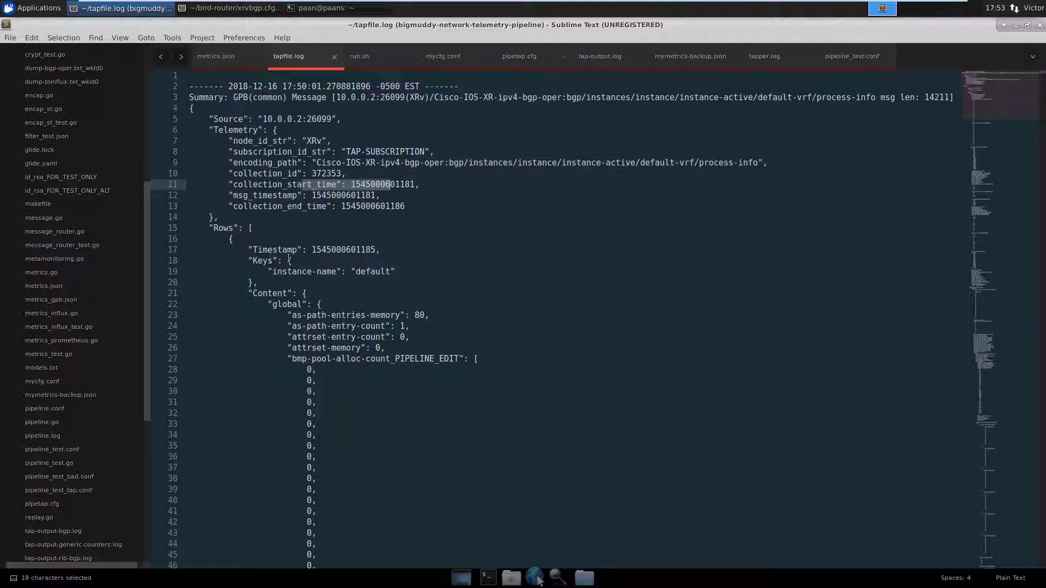
Highlight the Rows section down to Keys and the instance-name "default"
left_click_drag(218, 238, 199, 228)
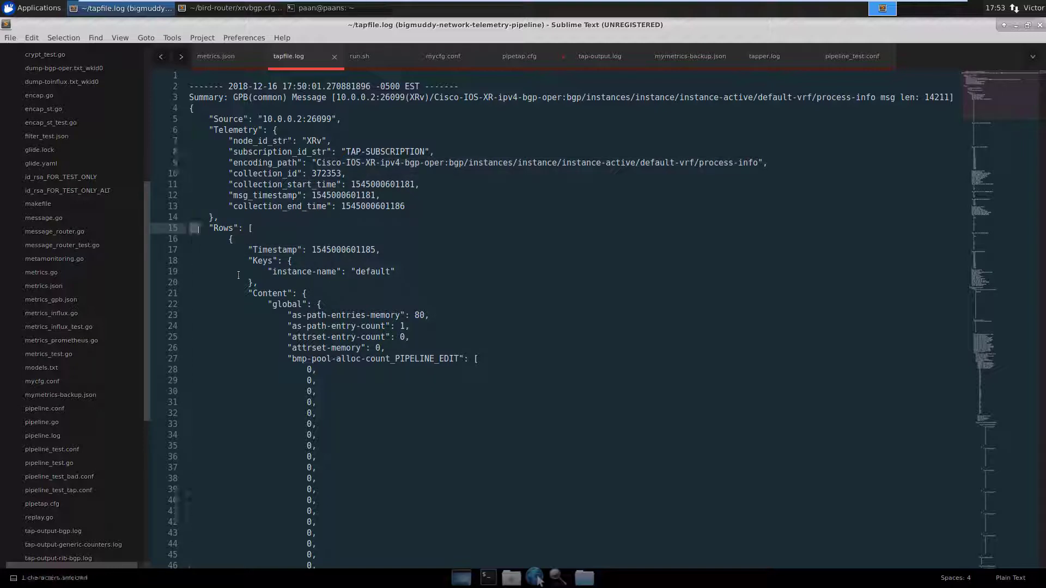
left_click(194, 229)
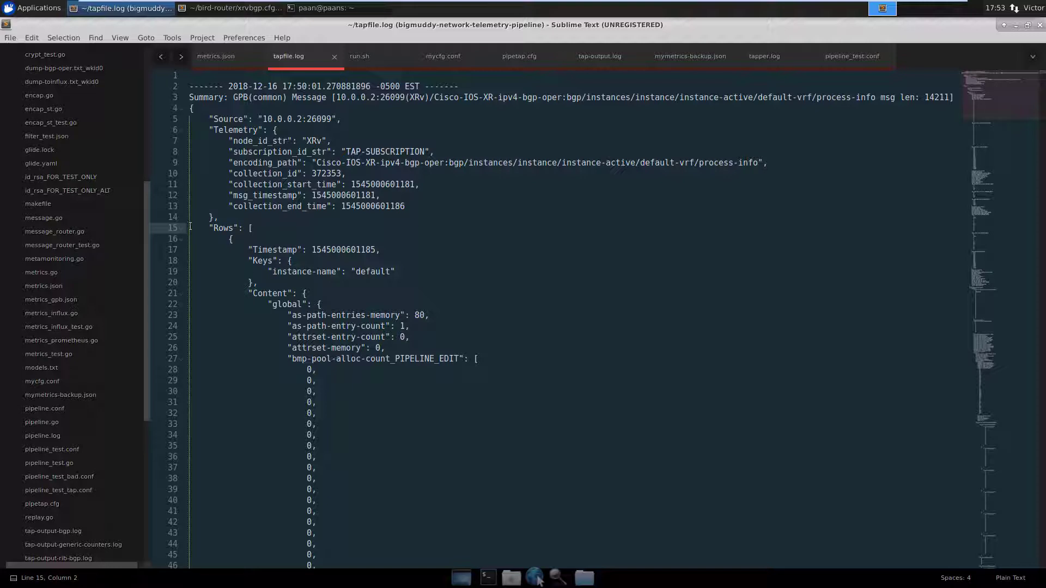
left_click_drag(227, 228, 264, 263)
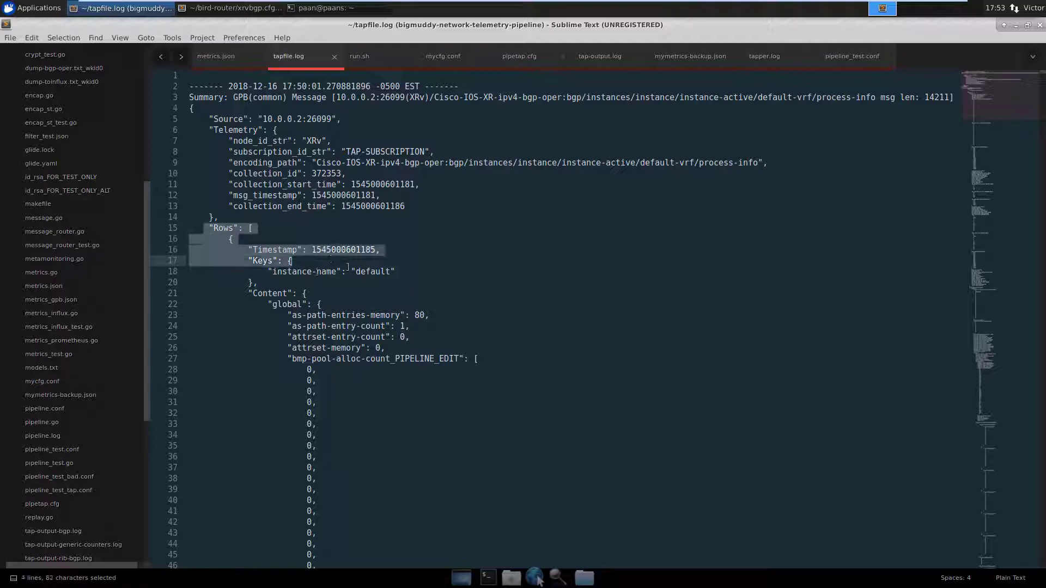
left_click(263, 263)
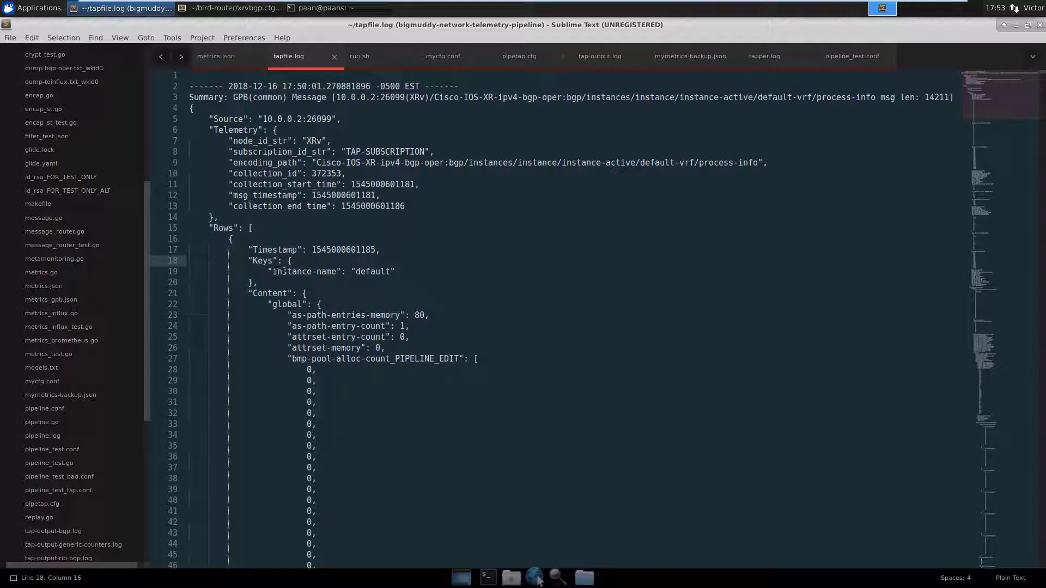
double_click(358, 272)
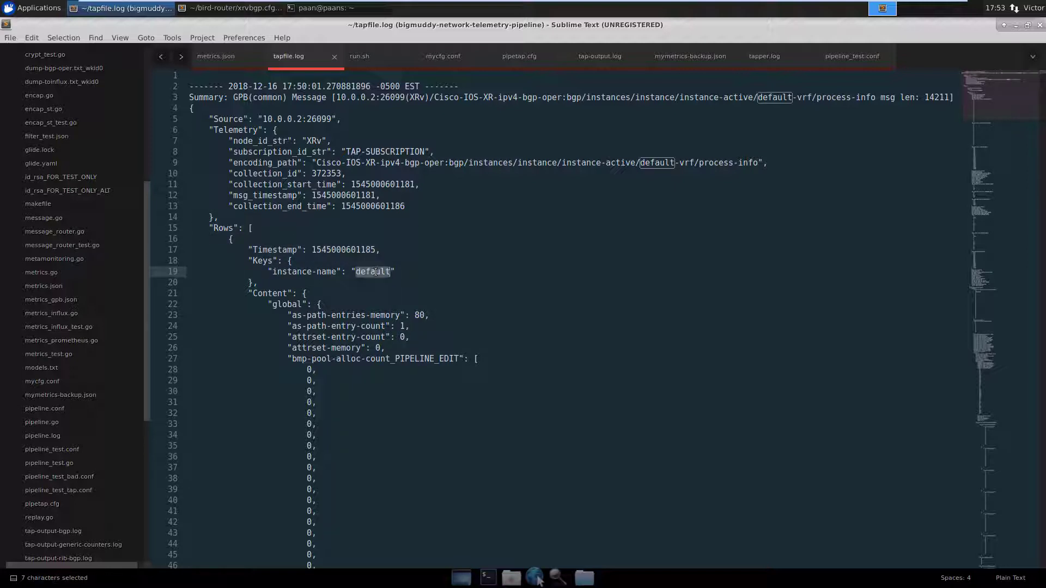
Compare metrics.json's interface-name entry with the Keys and instance-name lines in tapfile.log
left_click(206, 59)
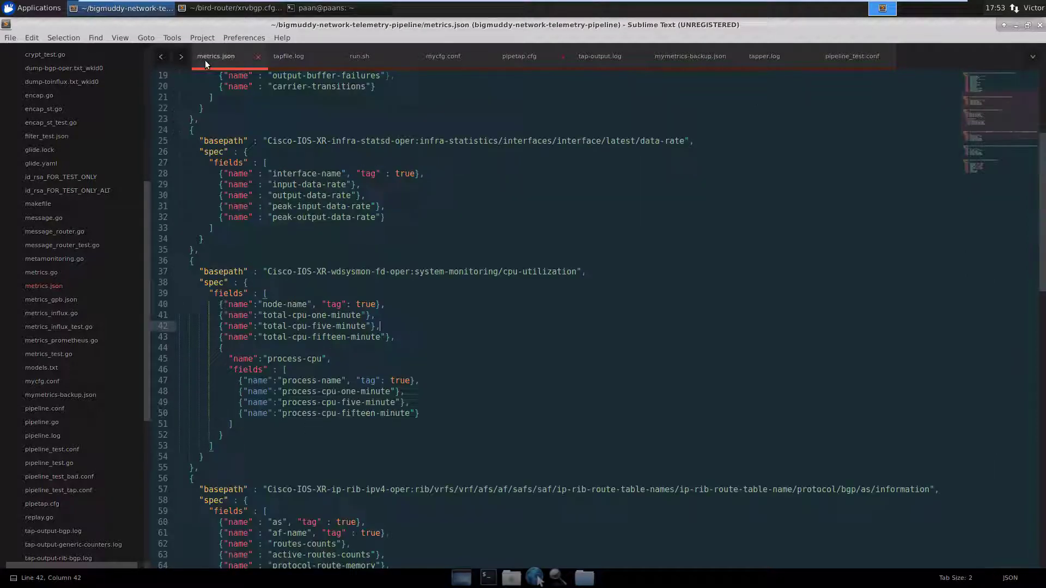
scroll(327, 312, "up", 6)
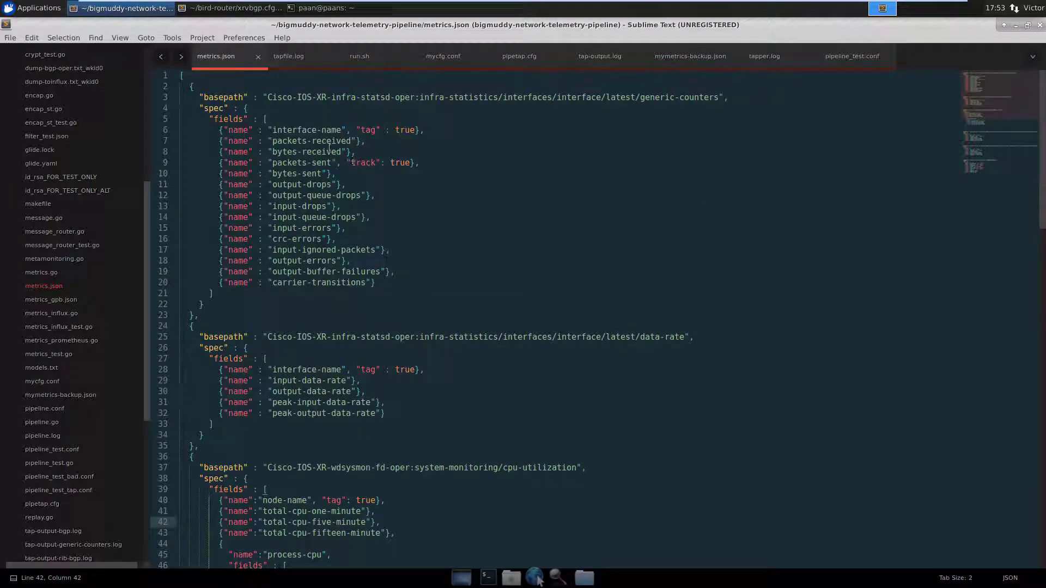
left_click_drag(224, 132, 288, 132)
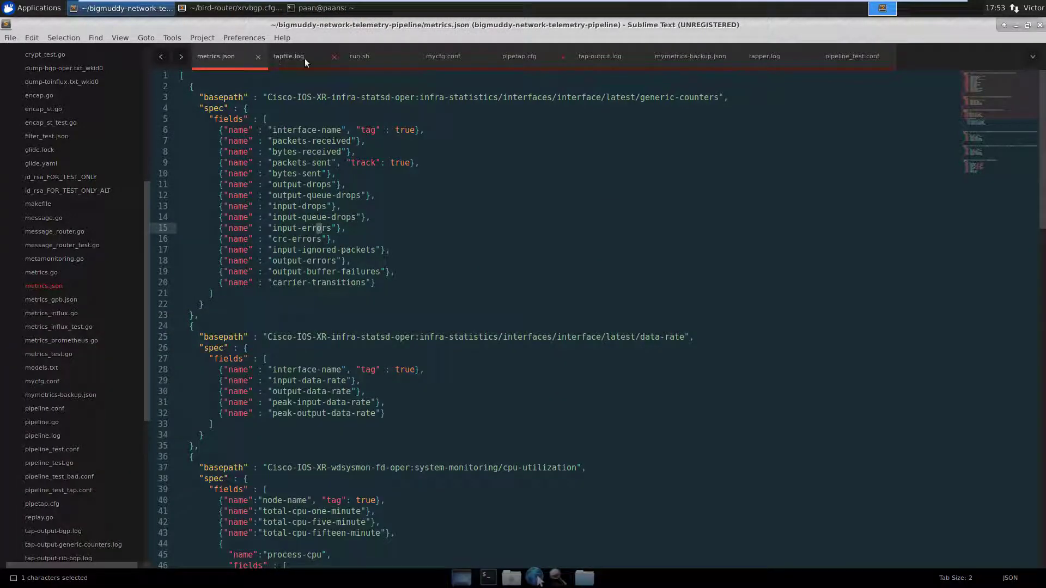
left_click(298, 57)
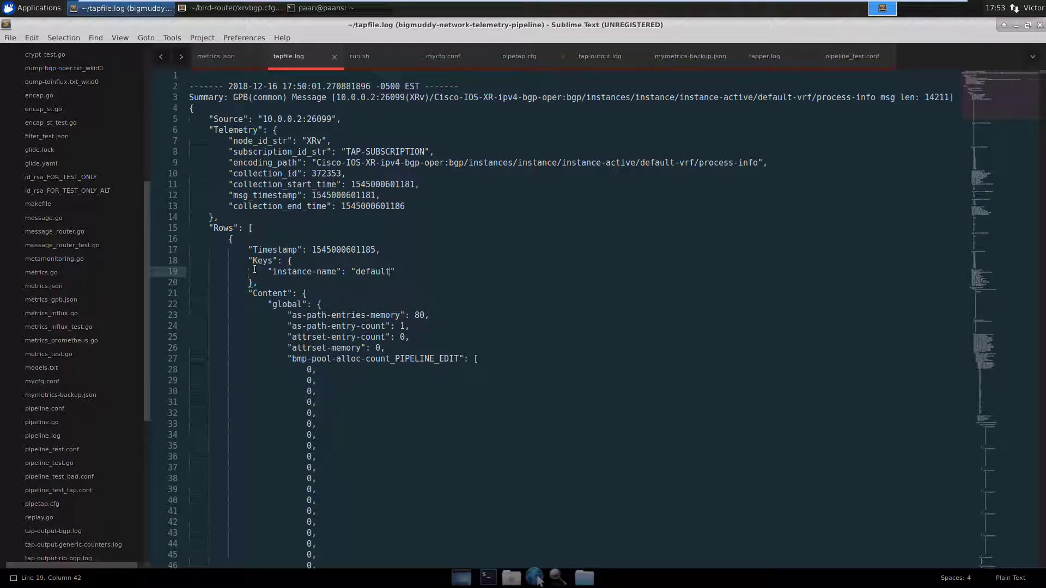
left_click(227, 57)
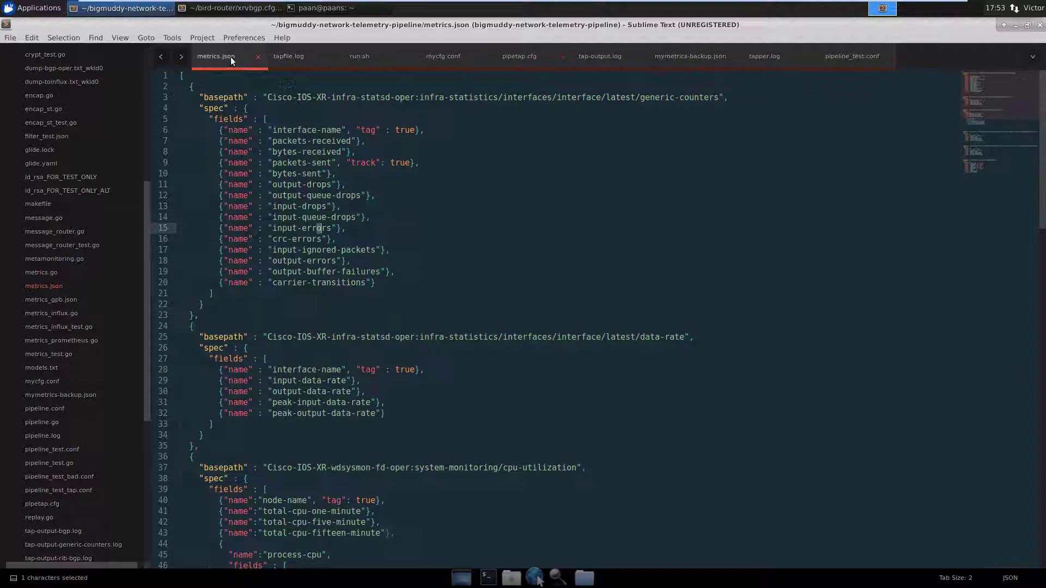
left_click(299, 58)
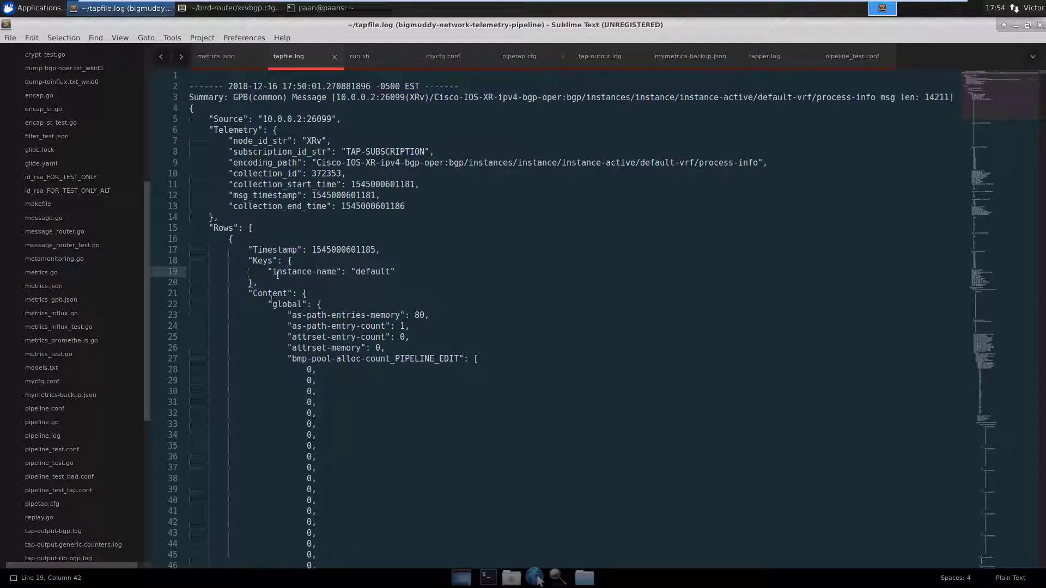
left_click_drag(254, 262, 322, 273)
left_click(261, 261)
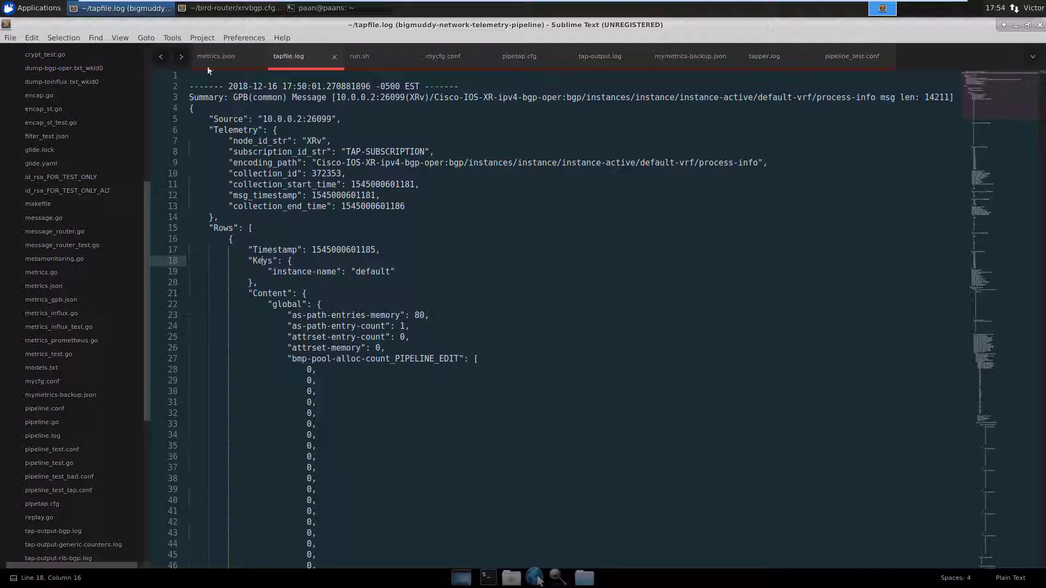
left_click(228, 59)
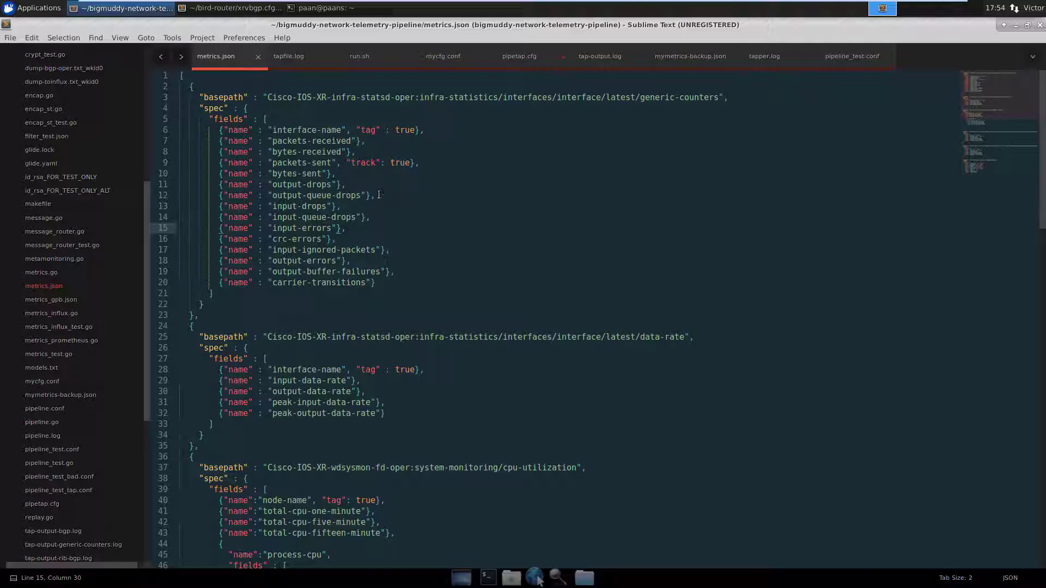
Select metrics.json's generic-counters field list, check it against tapfile.log's output, and end on metrics.json
left_click(220, 120)
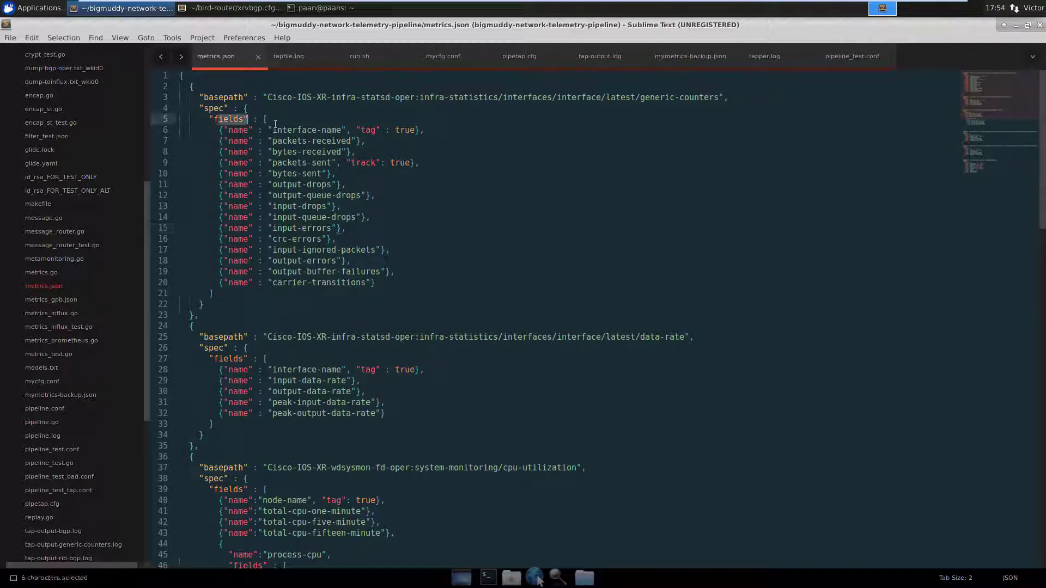
key("shift+Down")
key("shift+Down")
key("shift+Down")
key("shift+Down")
key("shift+Down")
key("shift+Down")
key("shift+Down")
key("shift+Down")
key("shift+Down")
key("shift+Down")
key("shift+Down")
key("shift+Down")
key("shift+Down")
key("shift+Down")
key("shift+Down")
key("shift+Down")
key("shift+Up")
key("shift+End")
left_click_drag(195, 83, 181, 298)
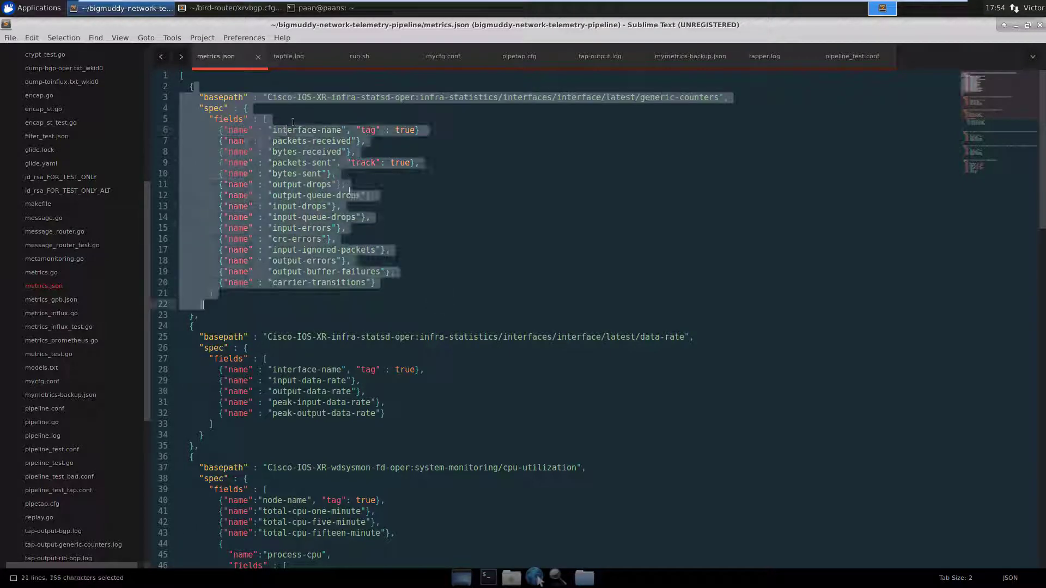
left_click(302, 56)
scroll(352, 368, "down", 20)
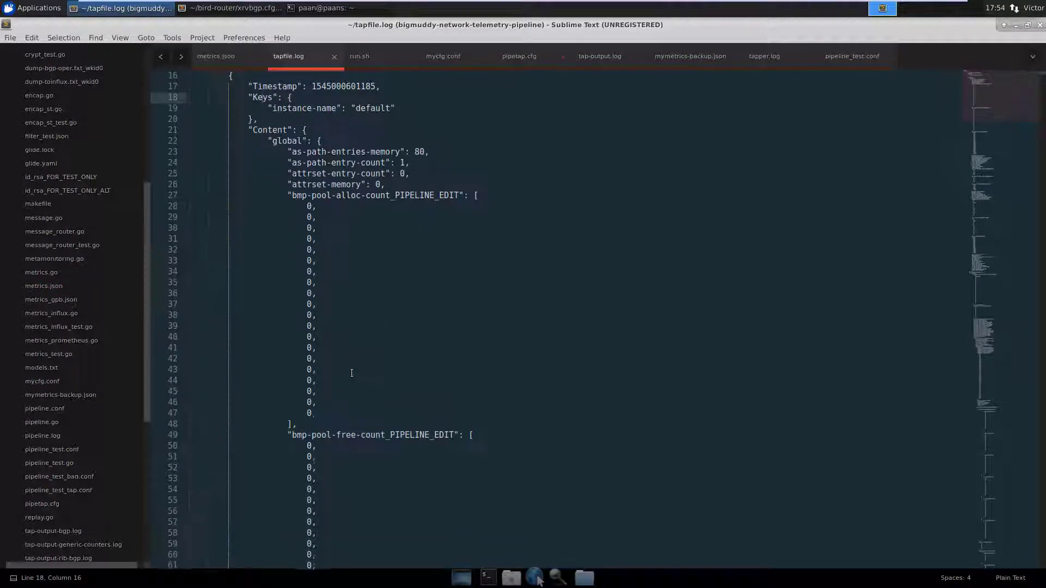
scroll(345, 377, "down", 6)
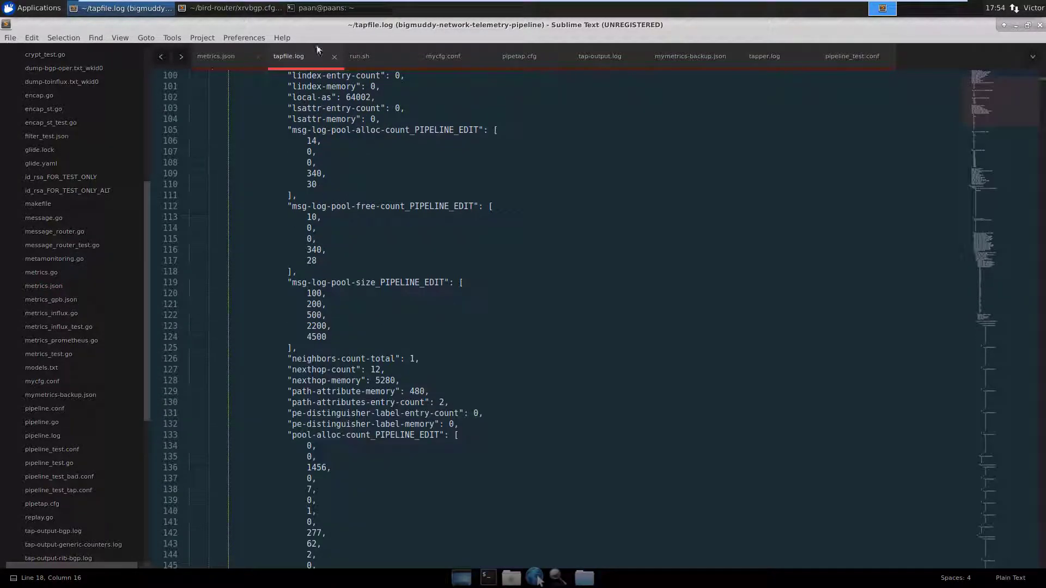
left_click(218, 64)
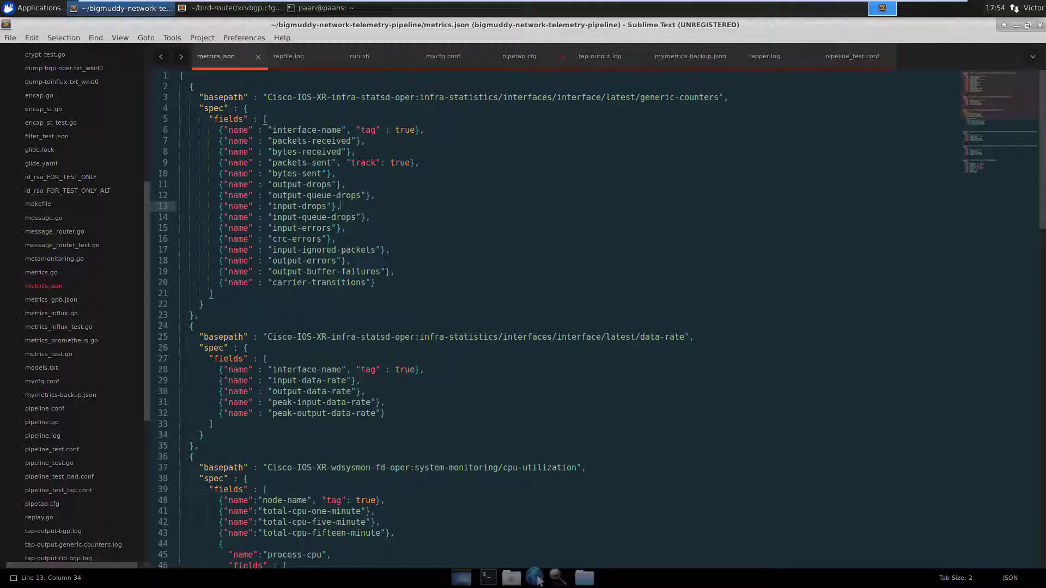
In Chrome's GitHub tab, go back to the vendor/cisco/xr/642 folder and find 'bgp' in the listing
left_click(535, 577)
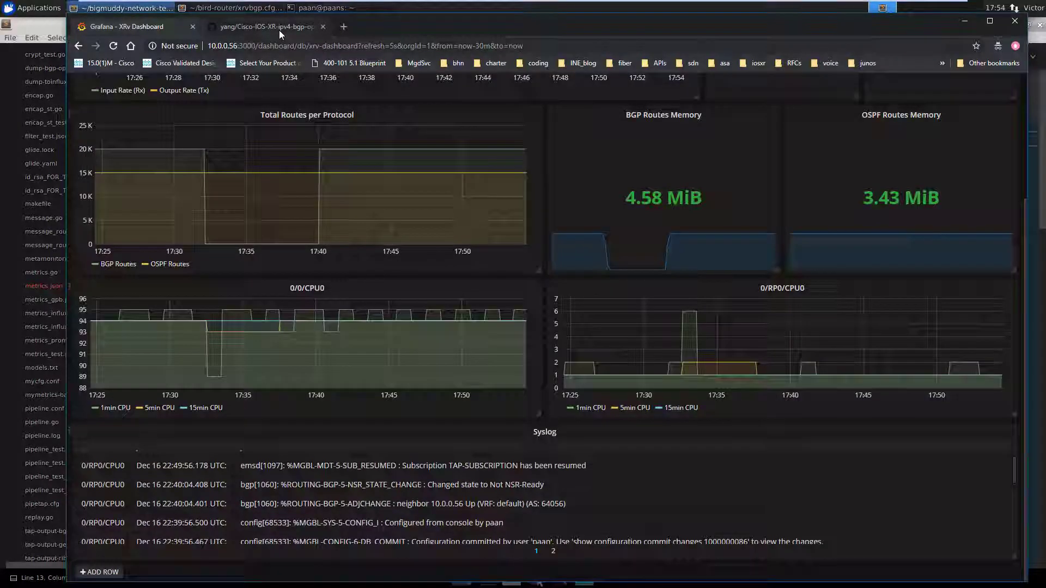
left_click(273, 27)
scroll(414, 308, "up", 20)
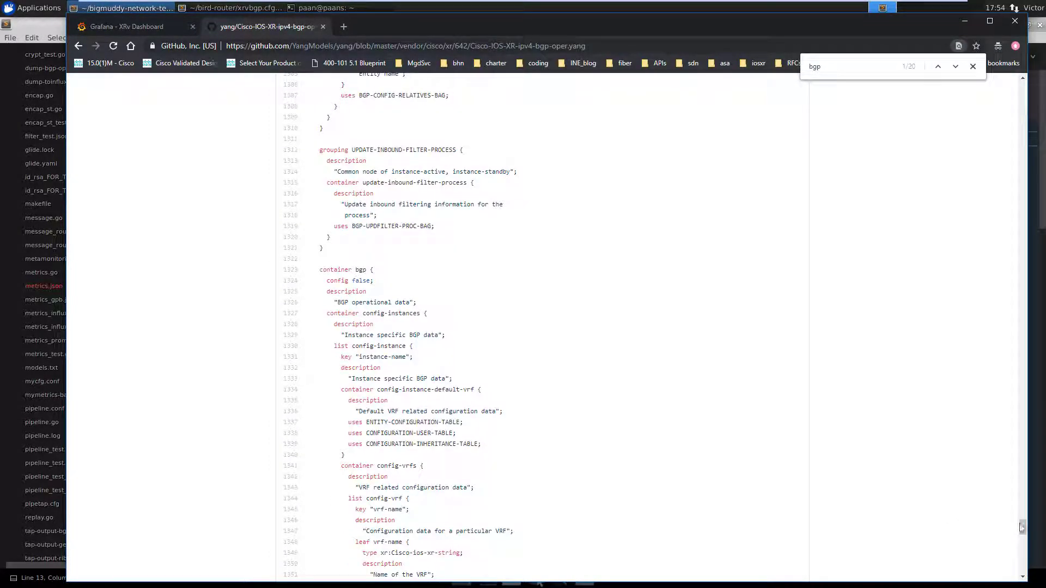
left_click(78, 46)
scroll(305, 218, "down", 5)
scroll(313, 240, "down", 5)
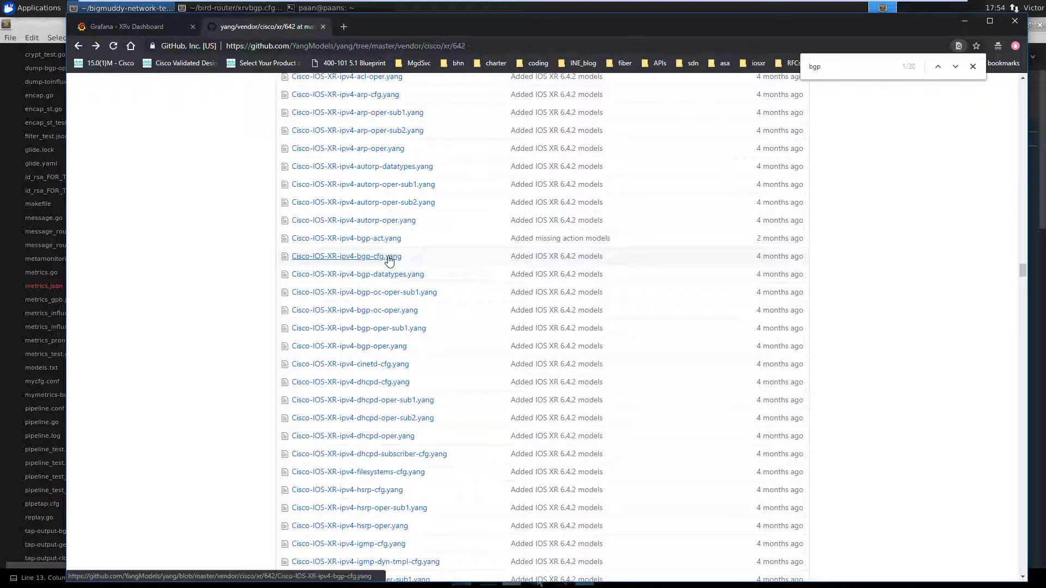
key("ctrl+f")
type("bgp")
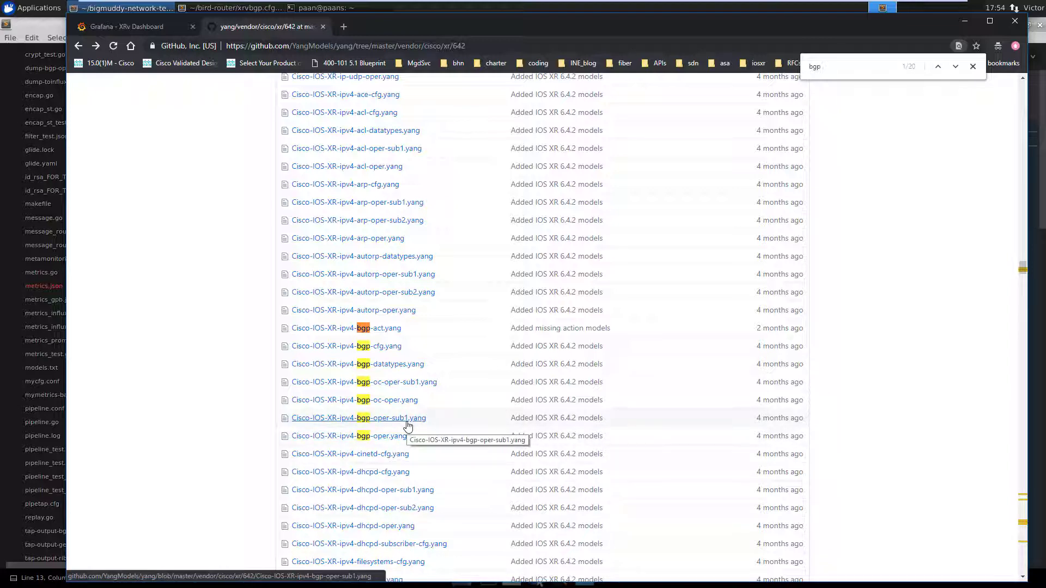
Open Cisco-IOS-XR-ipv4-bgp-oper.yang and scroll through its BGP container definitions
left_click(396, 437)
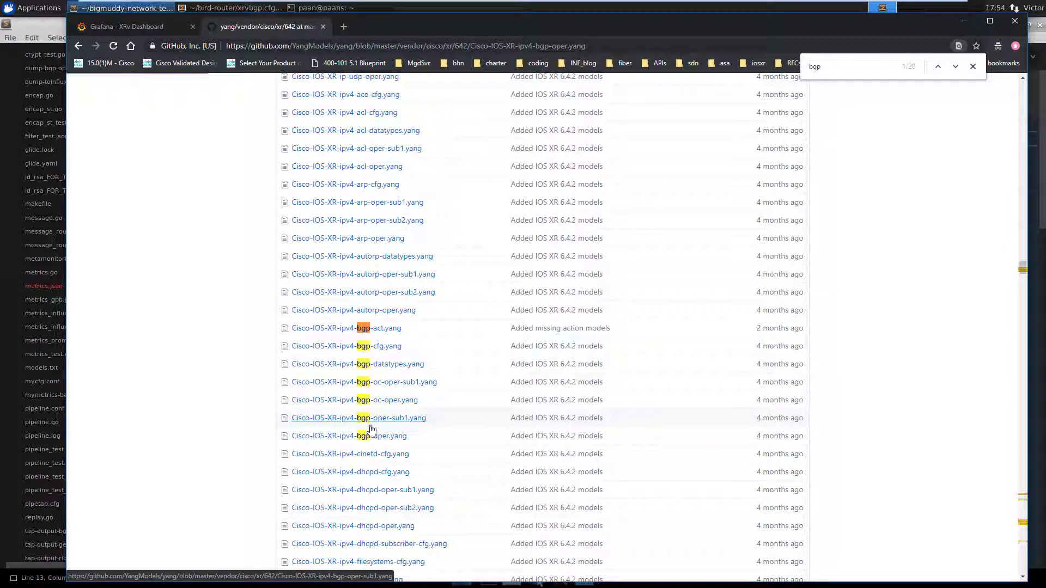
scroll(381, 366, "down", 20)
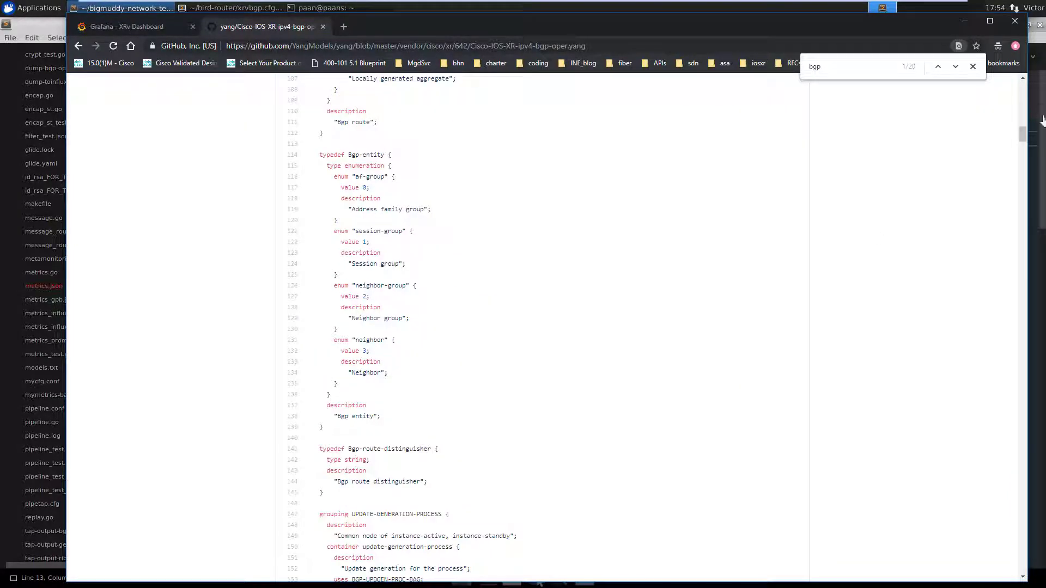
left_click_drag(1023, 137, 1023, 555)
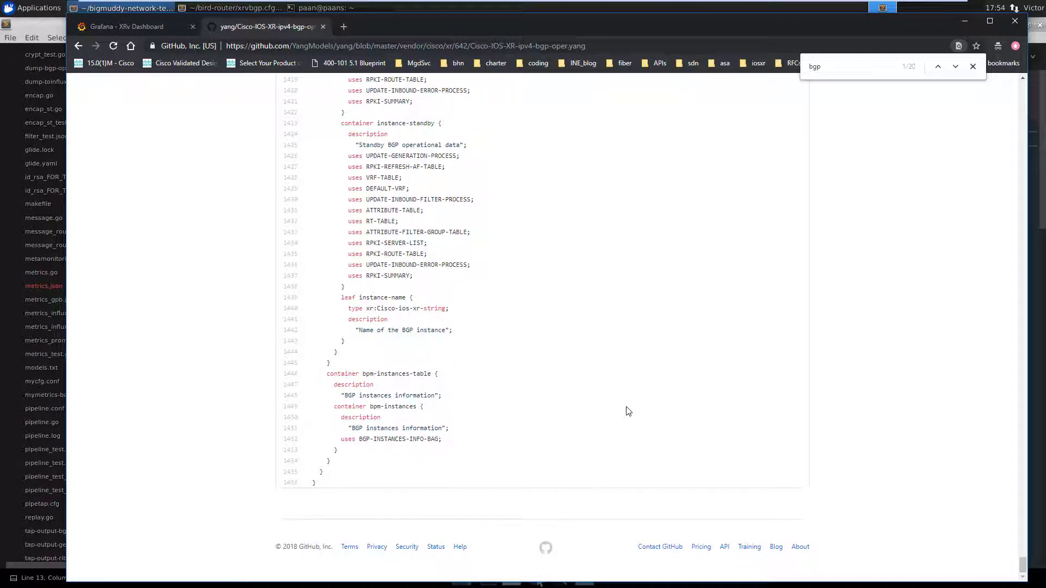
scroll(384, 348, "up", 5)
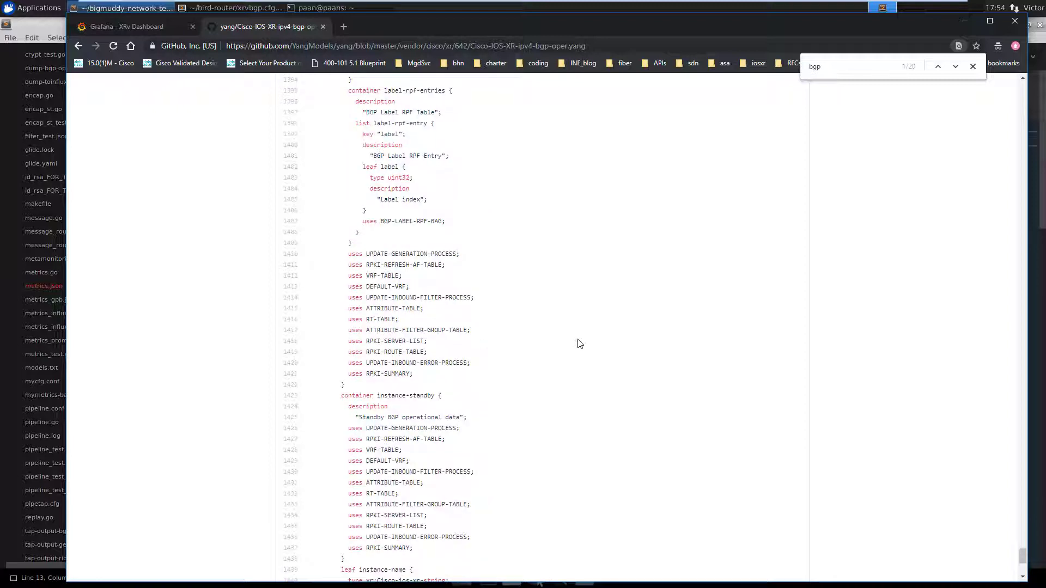
scroll(579, 344, "up", 6)
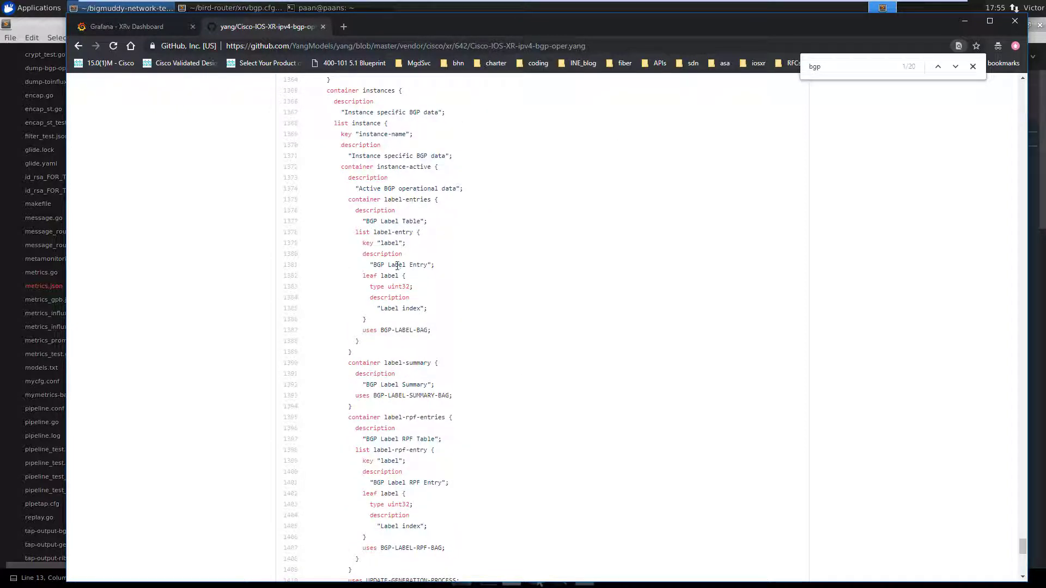
left_click_drag(368, 278, 414, 280)
scroll(485, 421, "down", 7)
scroll(485, 421, "down", 4)
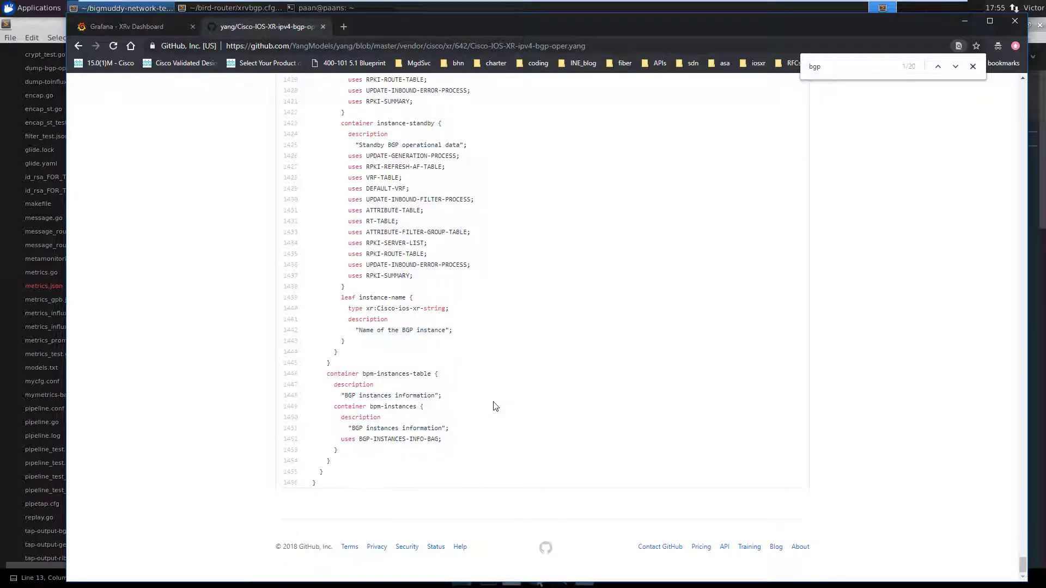
scroll(493, 407, "up", 7)
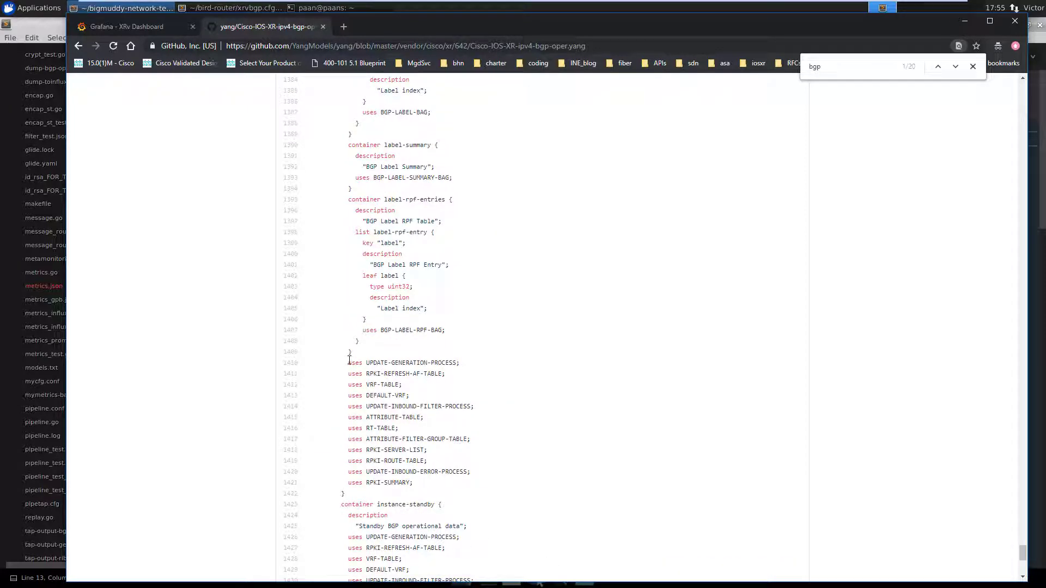
Highlight the uses UPDATE-GENERATION-PROCESS and VRF-TABLE lines, then return to the 642 folder listing
left_click_drag(348, 364, 490, 366)
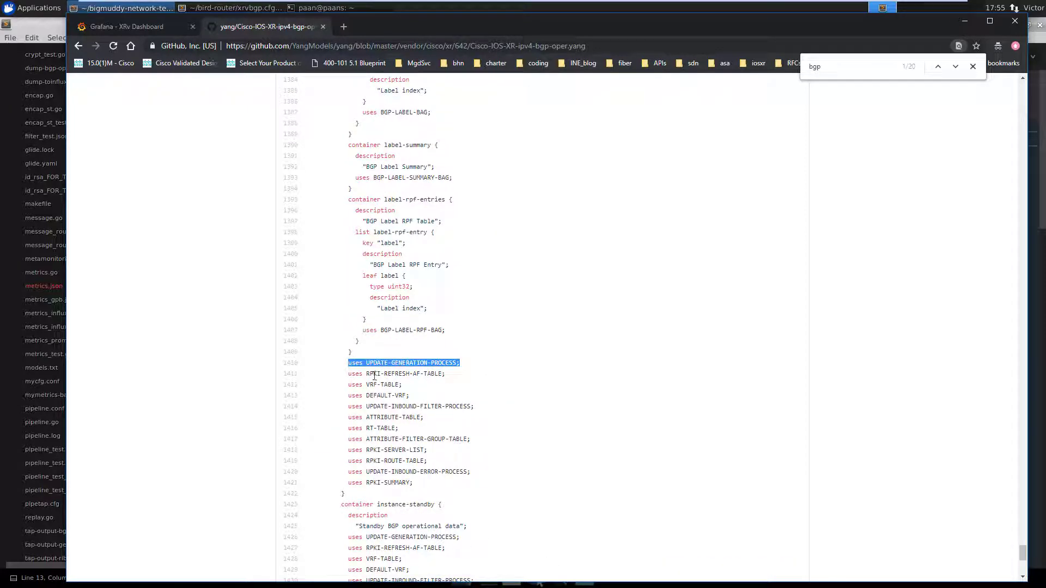
mouse_move(364, 376)
left_mouse_down()
mouse_move(421, 376)
mouse_move(366, 385)
left_mouse_up()
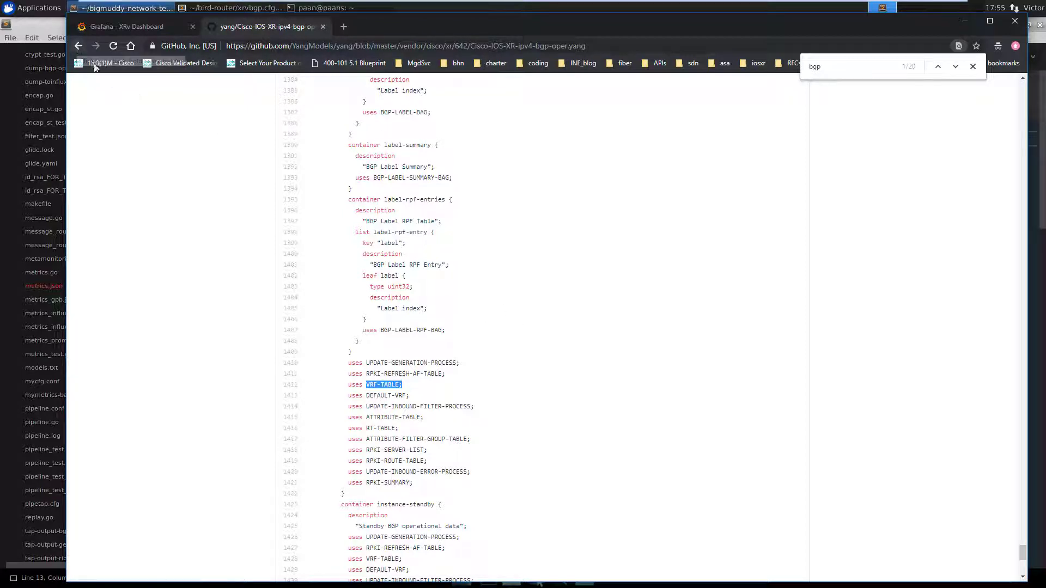
left_click(79, 47)
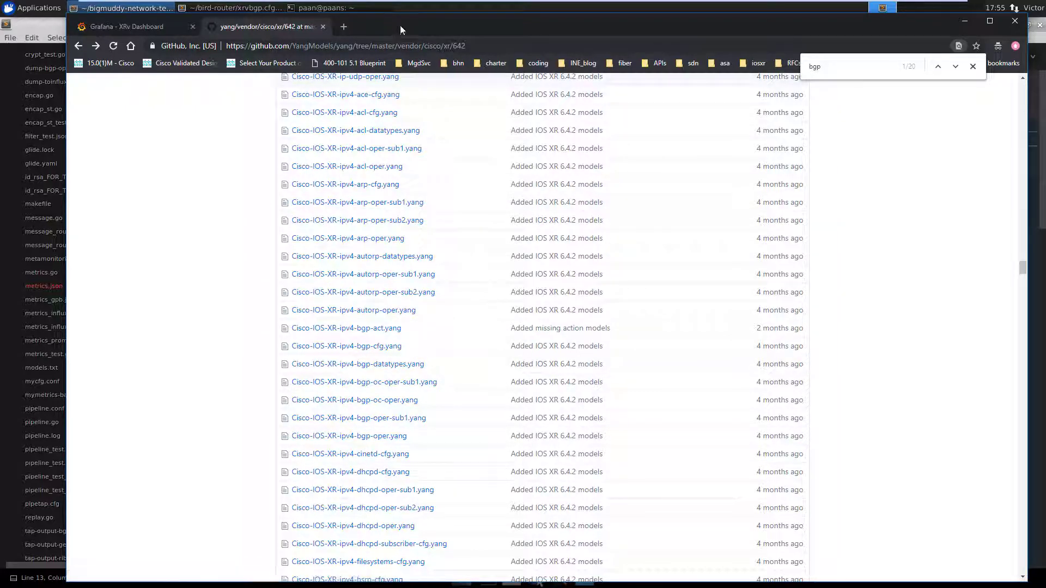
mouse_move(401, 28)
left_mouse_down()
mouse_move(421, 66)
mouse_move(388, 44)
left_mouse_up()
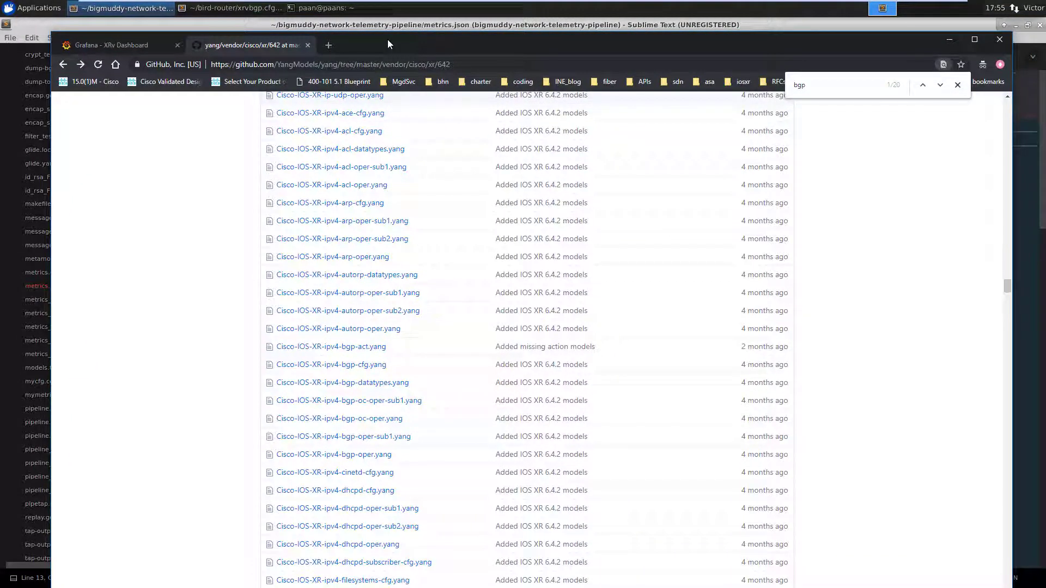
Open bird-router's xrvbgp.cfg and select the bgpp/ospfp prefix and bgp_filter definitions
left_click(169, 22)
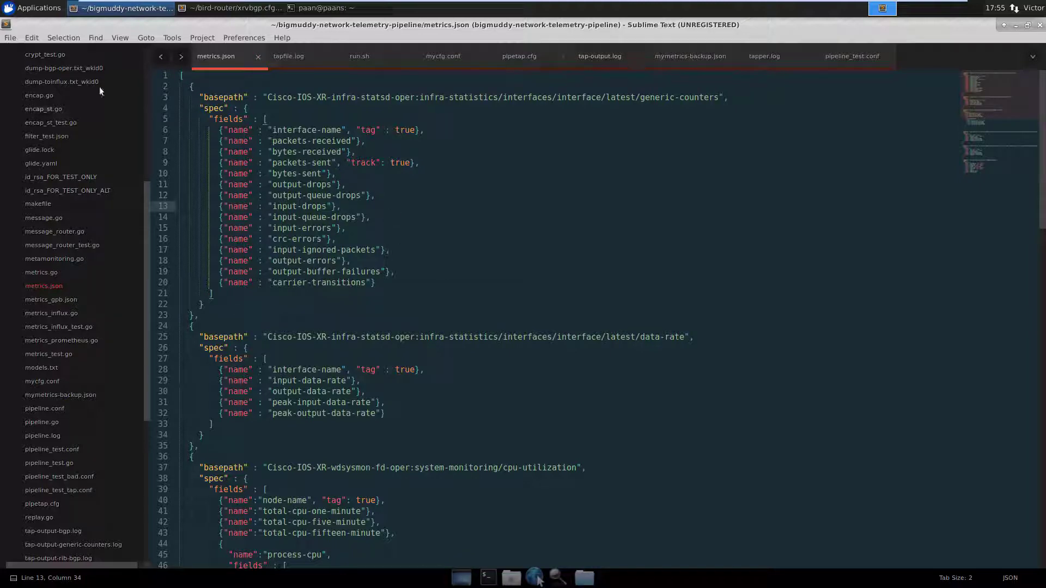
left_click(239, 11)
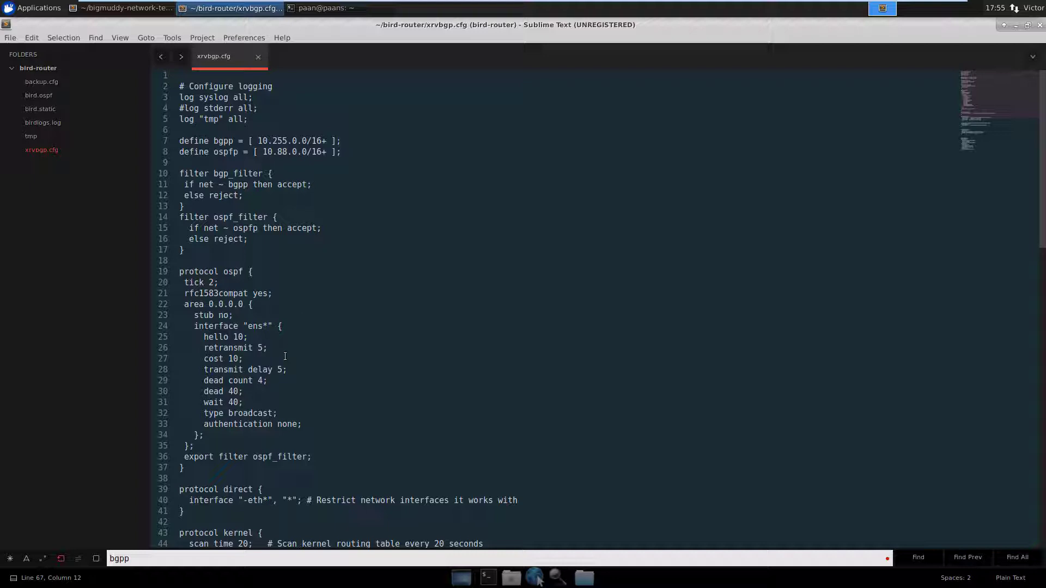
left_click(234, 271)
left_click_drag(348, 155, 166, 143)
left_click(367, 174)
left_click_drag(274, 174, 172, 172)
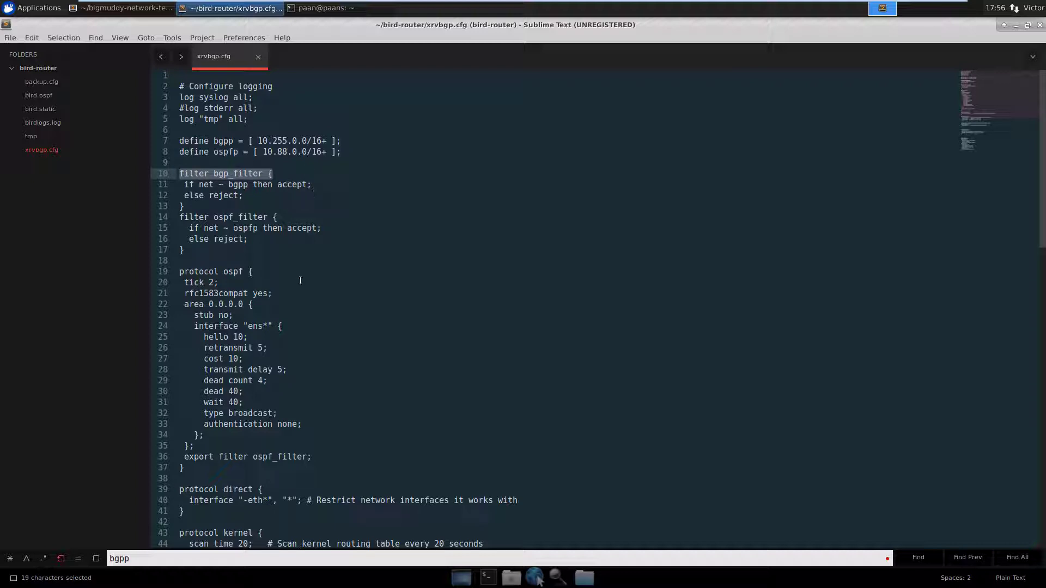
Select the protocol ospf block, scroll to protocol bgp, then bring the Grafana XRv Dashboard forward
scroll(261, 312, "down", 3)
left_click_drag(212, 372, 160, 170)
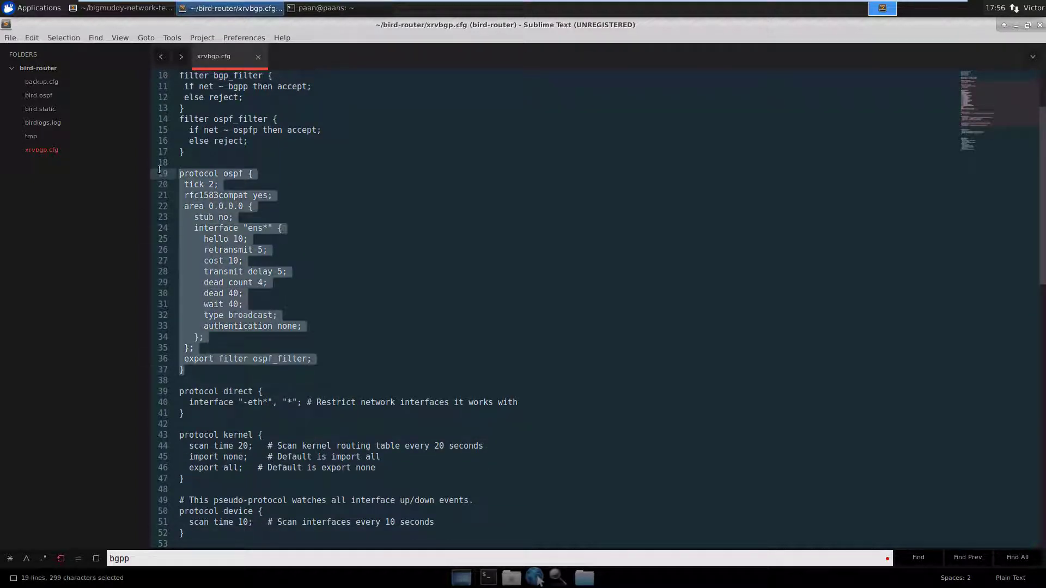
scroll(303, 280, "down", 13)
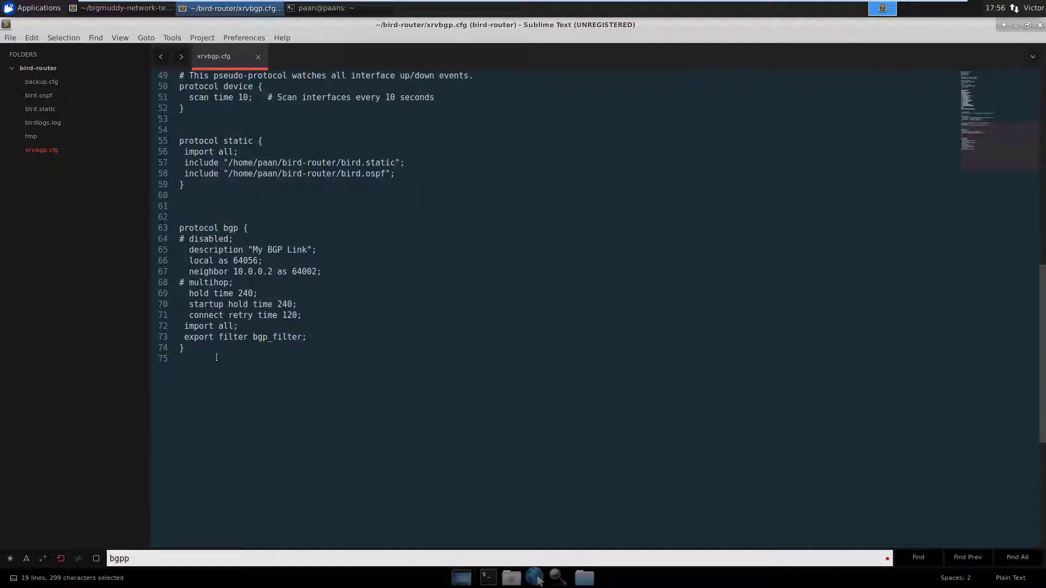
left_click_drag(183, 360, 161, 228)
left_click(249, 209)
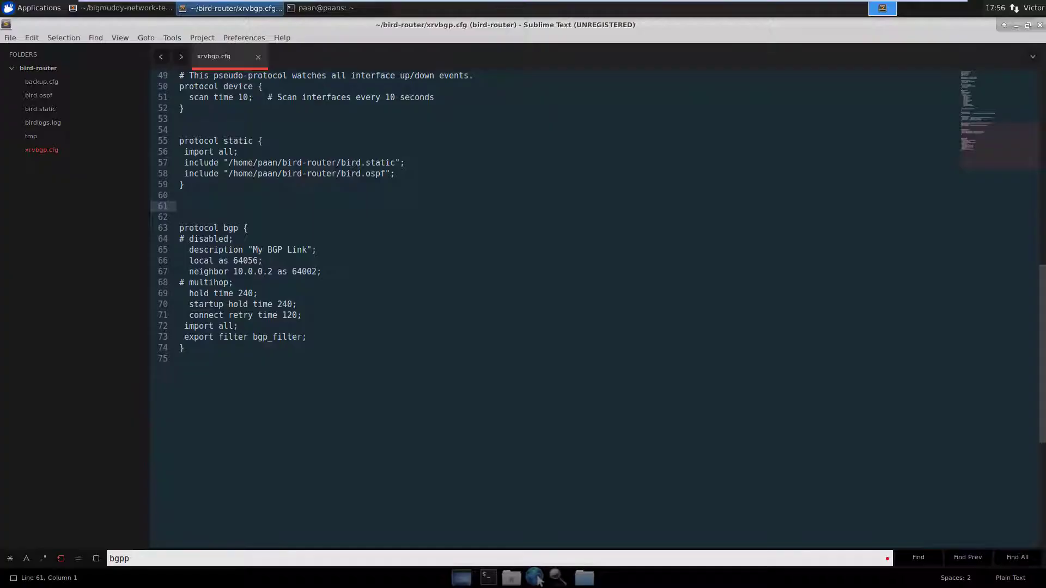
left_click(535, 578)
In SecureCRT, display the router's running telemetry model-driven and router bgp configuration
left_click(112, 44)
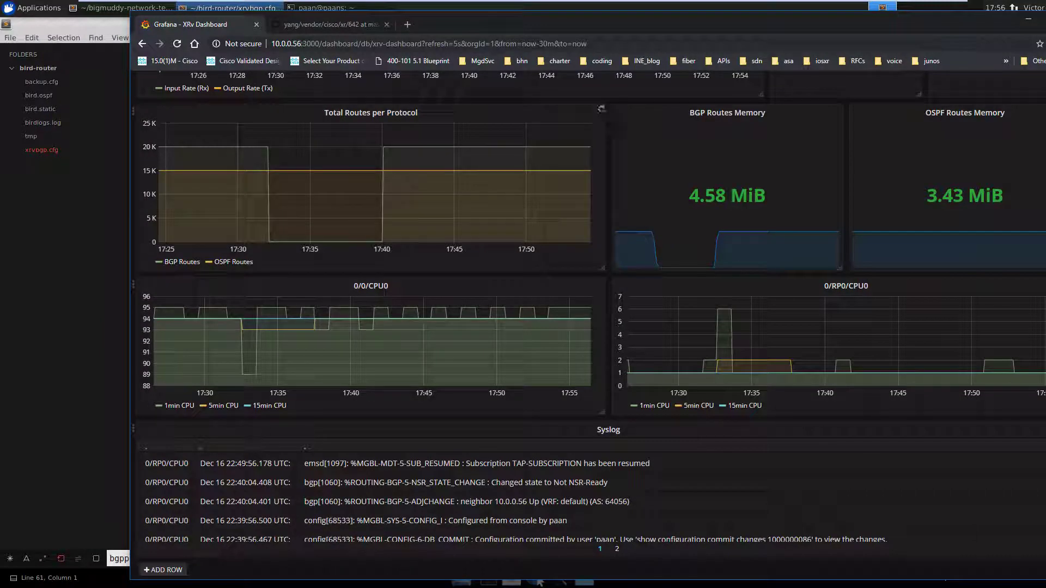
left_click(511, 581)
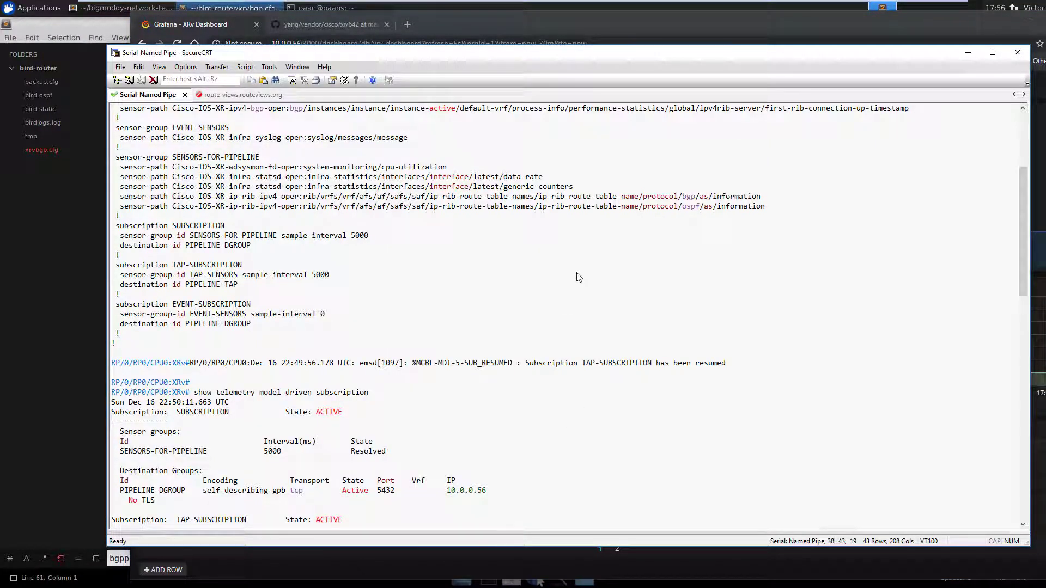
scroll(579, 277, "down", 10)
type("show run telemetry m")
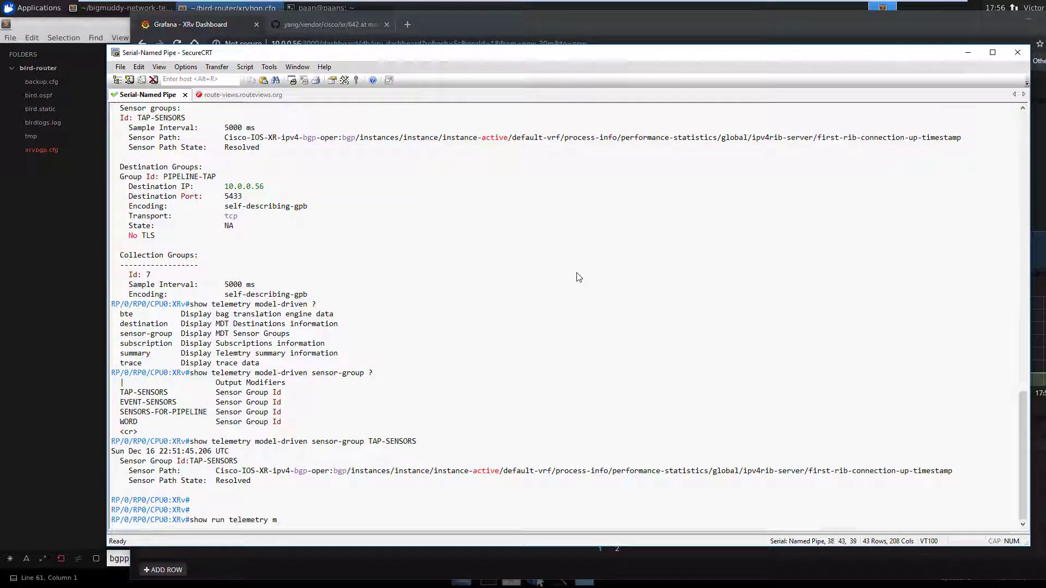
type("odel-driven")
key("Return")
type("show run r")
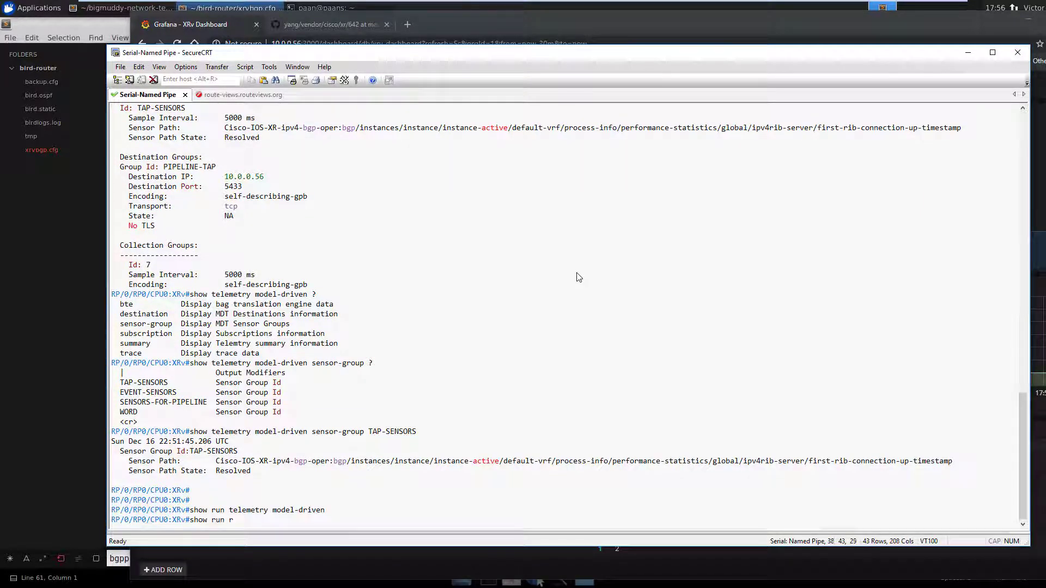
type("outer bgp")
key("Return")
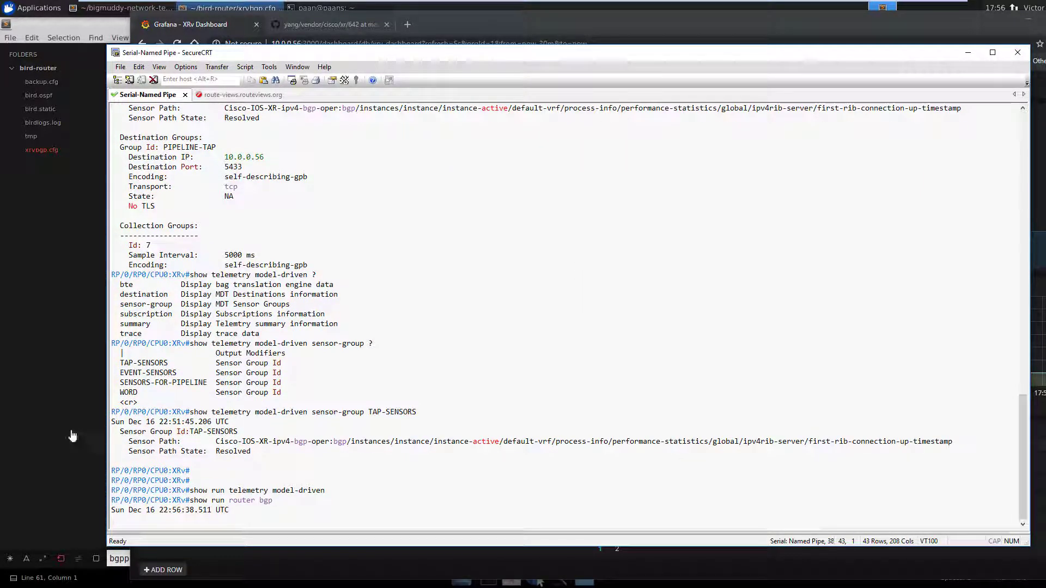
In conf t mode, paste the router bgp neighbor 10.0.0.56 lines, shut it down, and commit
type("c")
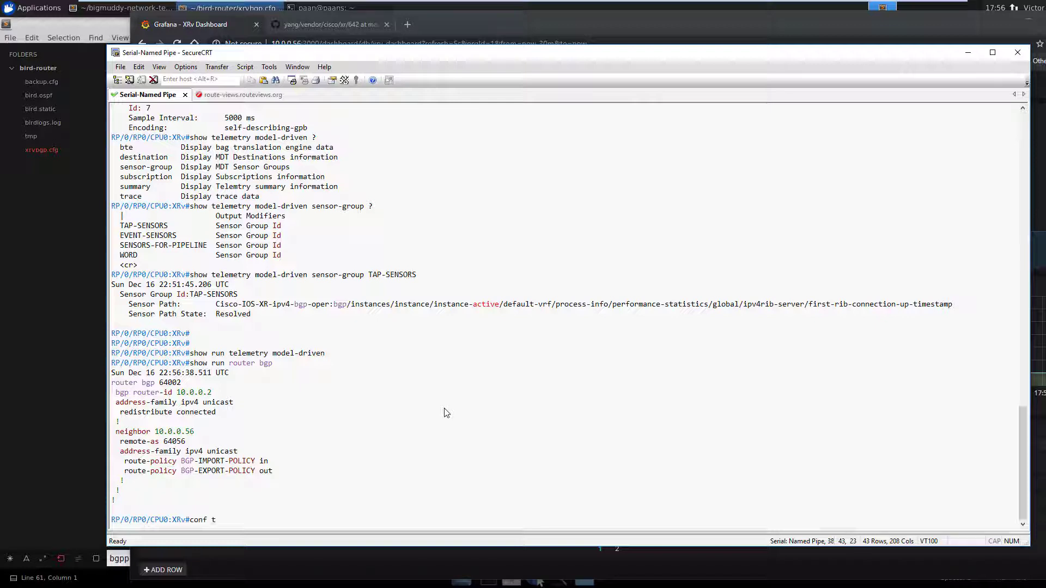
type("onf t")
key("Return")
left_click_drag(198, 414, 111, 362)
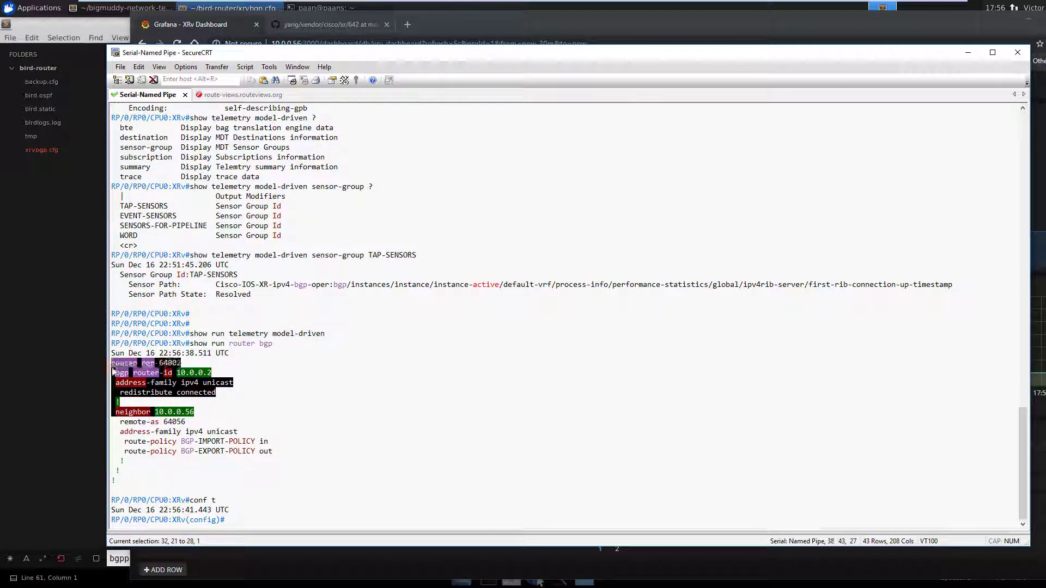
right_click(163, 362)
type("shutdown")
key("Return")
type("config-bgp-nbr)#c")
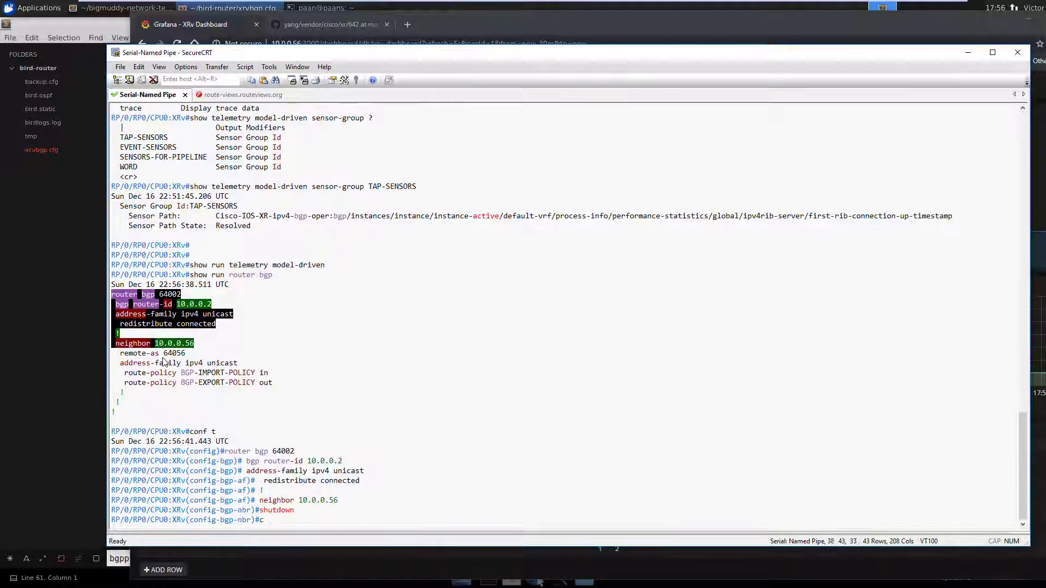
type("ommit")
key("Return")
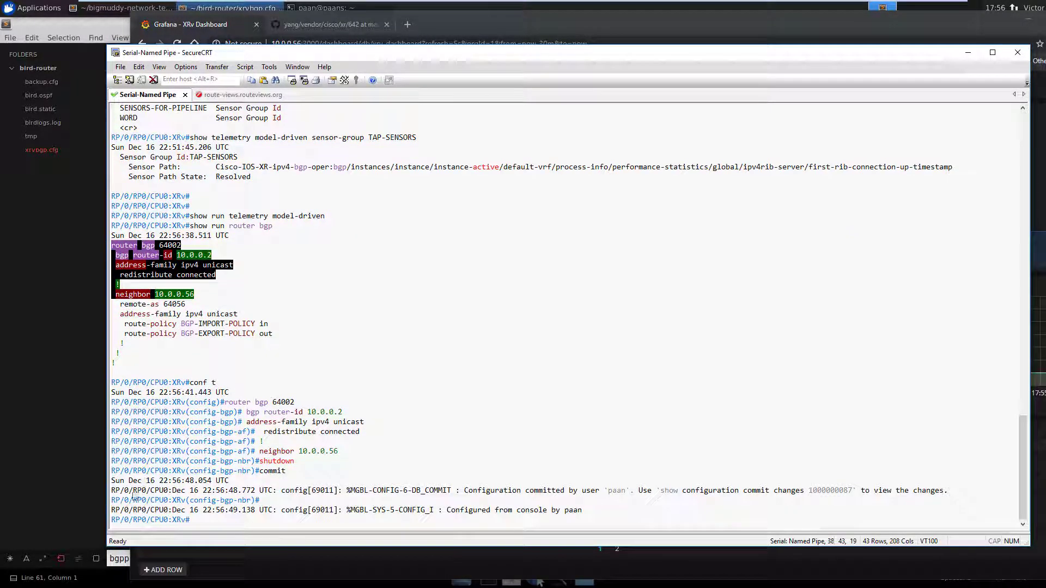
left_click_drag(489, 30, 469, 22)
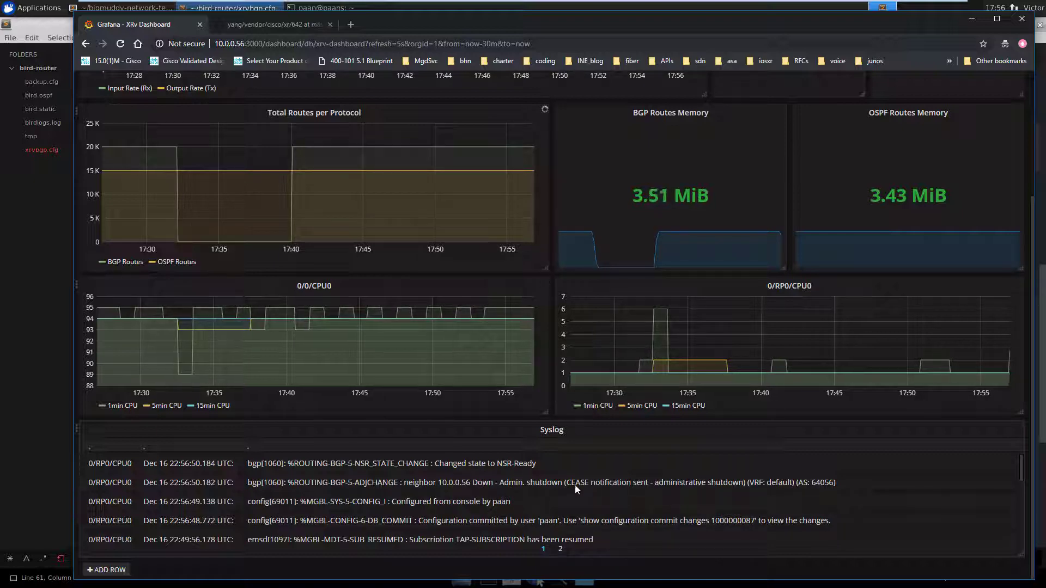
Change the XRv Dashboard time range from Last 30 minutes to Last 15 minutes
scroll(527, 256, "up", 2)
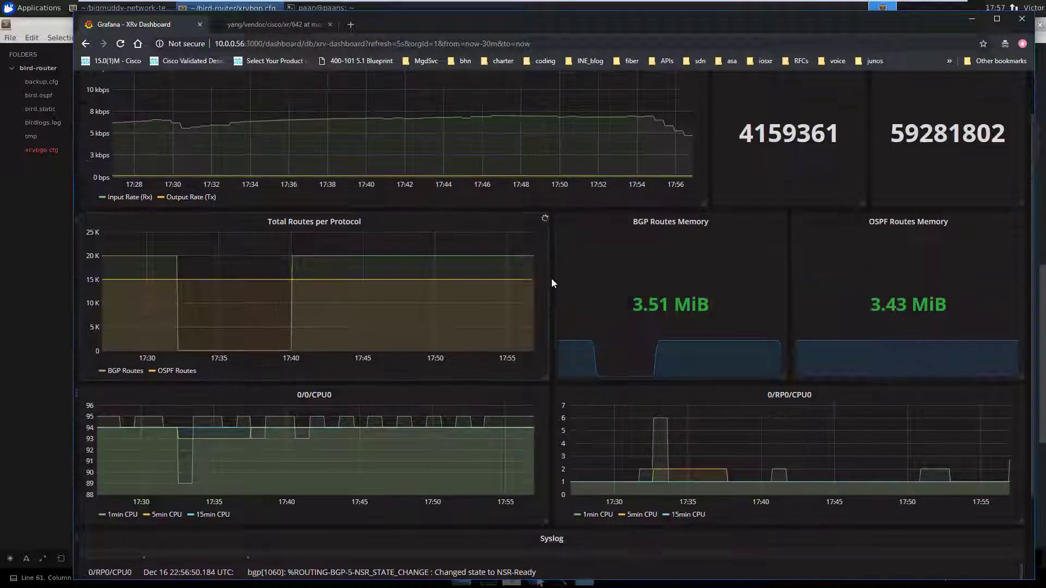
scroll(531, 255, "up", 1)
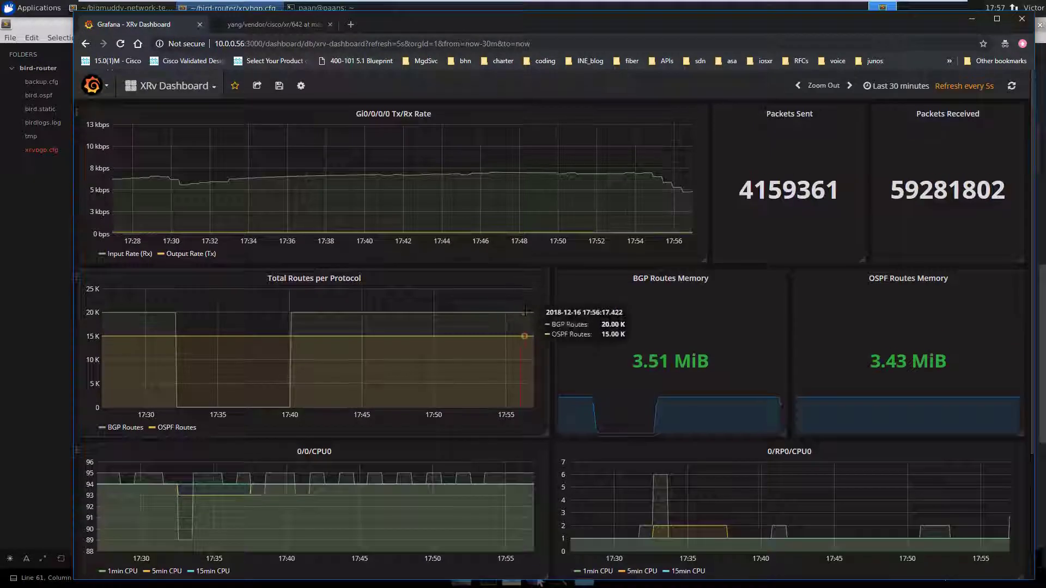
left_click(909, 90)
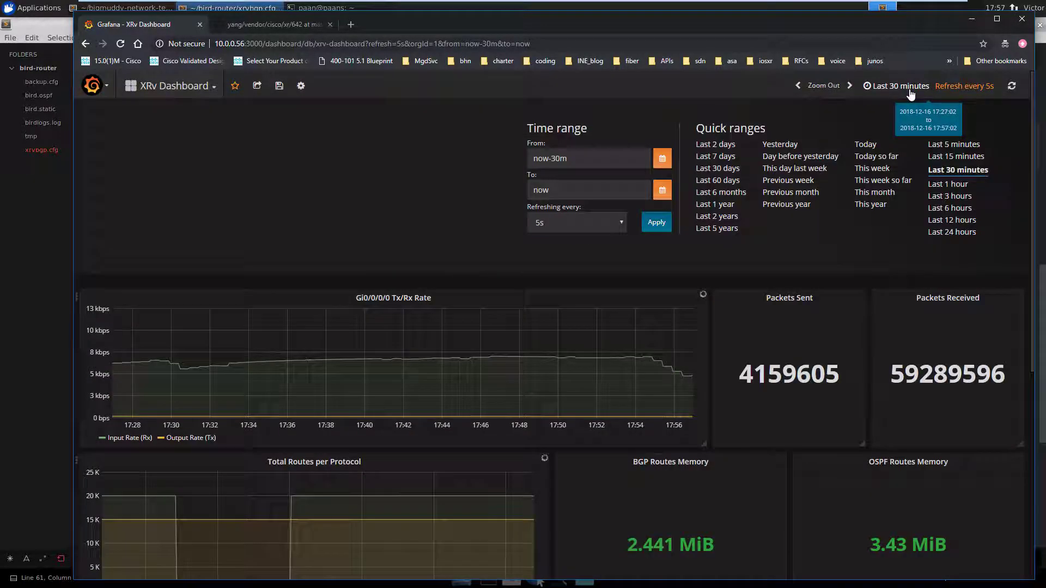
left_click(959, 157)
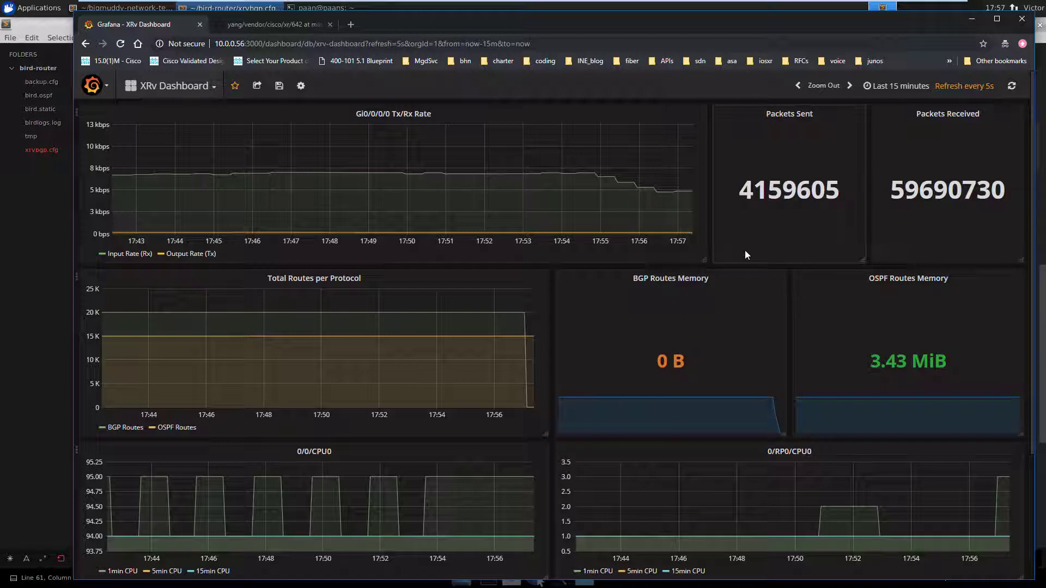
scroll(703, 276, "down", 3)
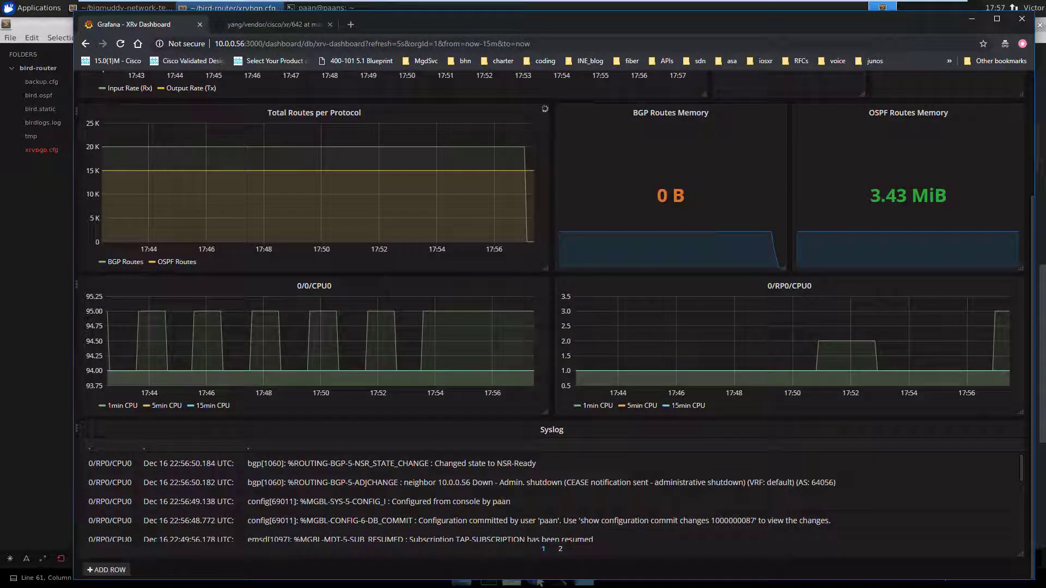
scroll(272, 349, "up", 3)
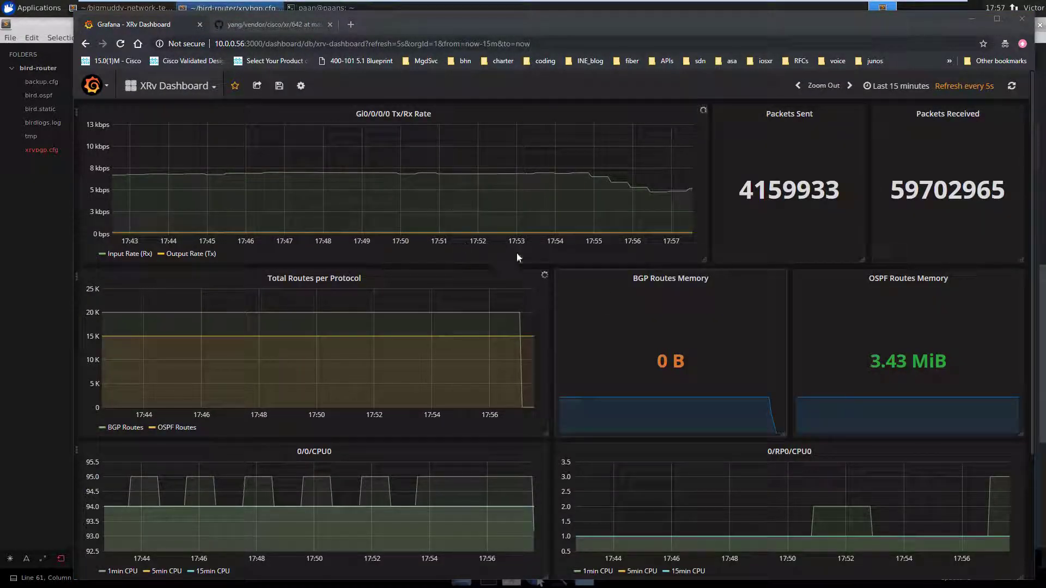